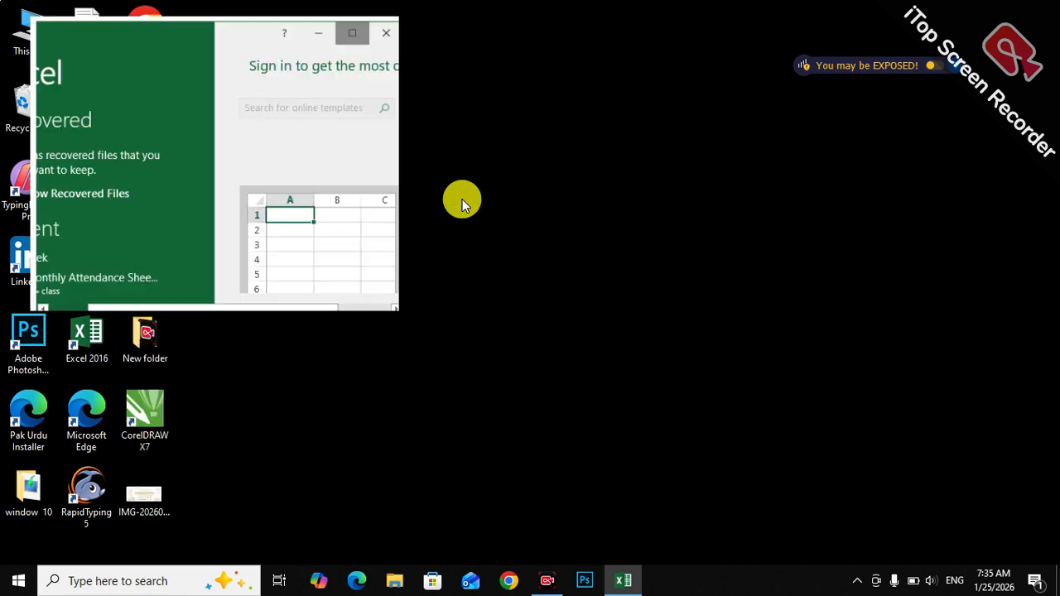
# - Create a blank workbook and dismiss the document recovery list, removing the recovered files
pyautogui.click(433, 197)
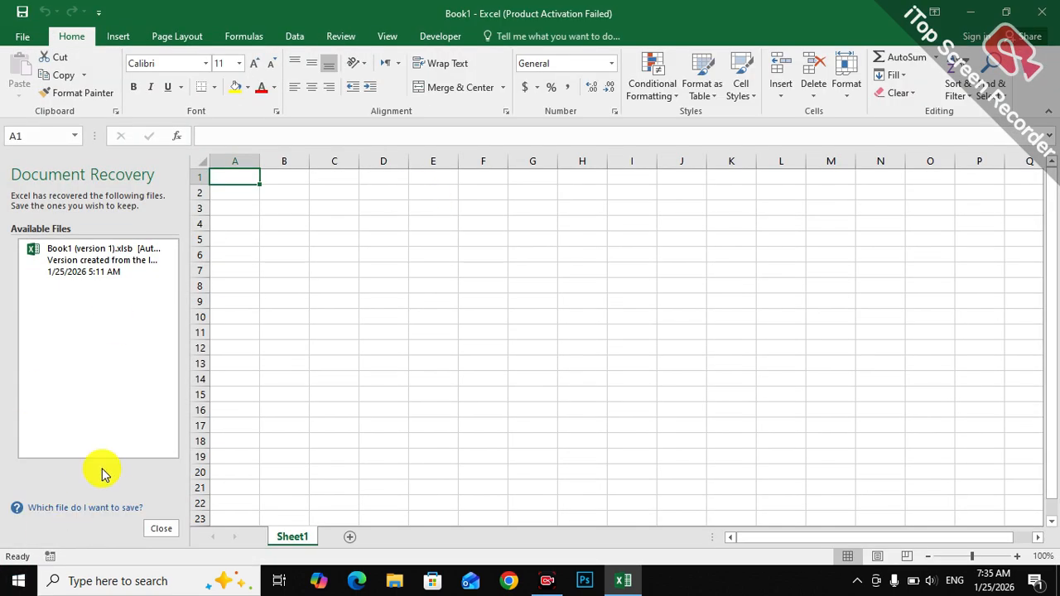
pyautogui.click(160, 529)
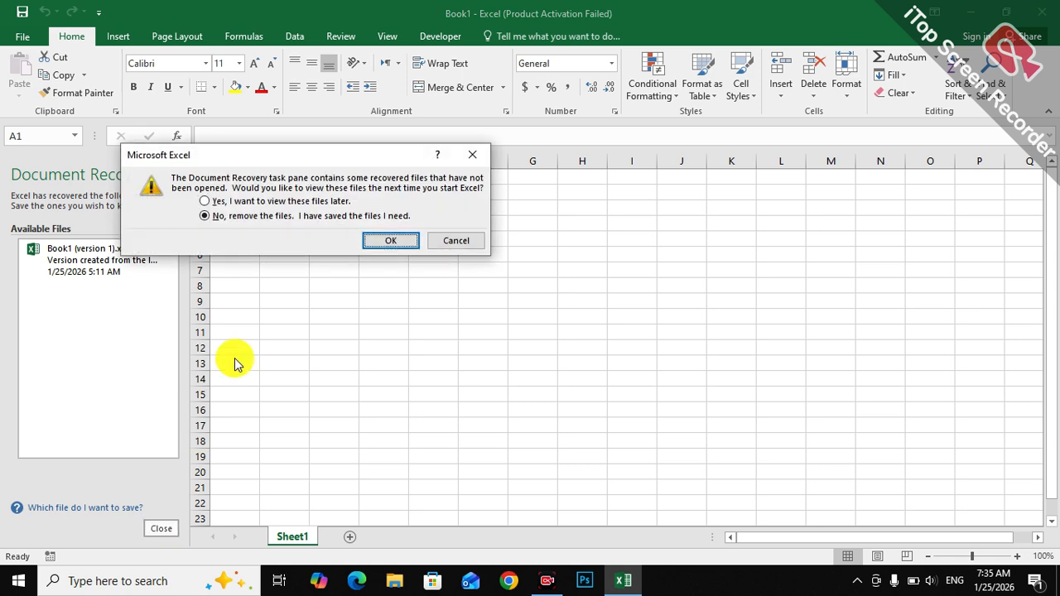
pyautogui.click(383, 241)
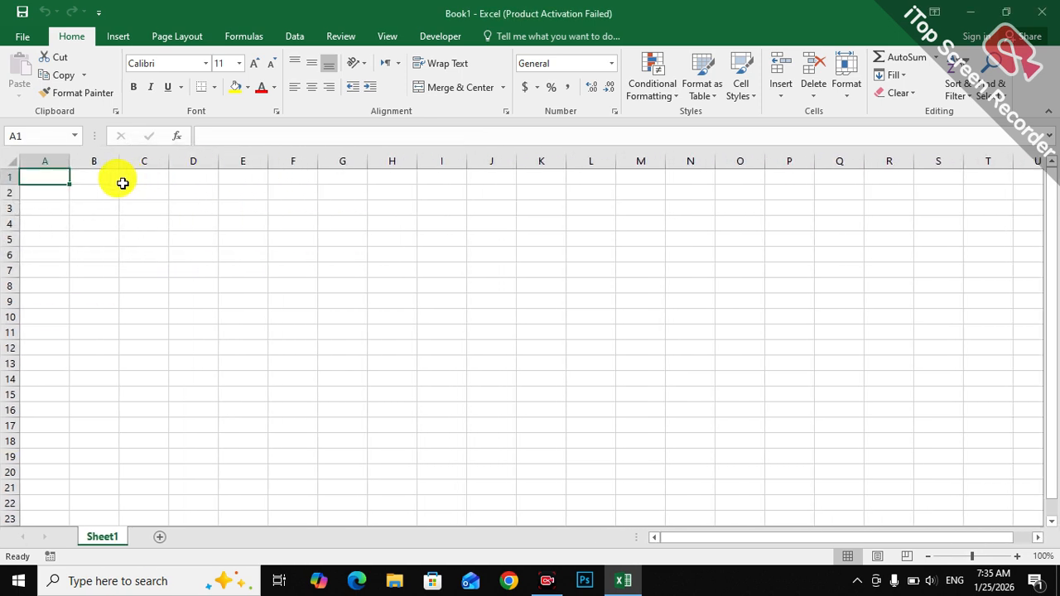
# - Merge and center cells B1:D2 and enter the title "SUM IF" in the merged cell
pyautogui.moveTo(82, 175); pyautogui.dragTo(185, 189)
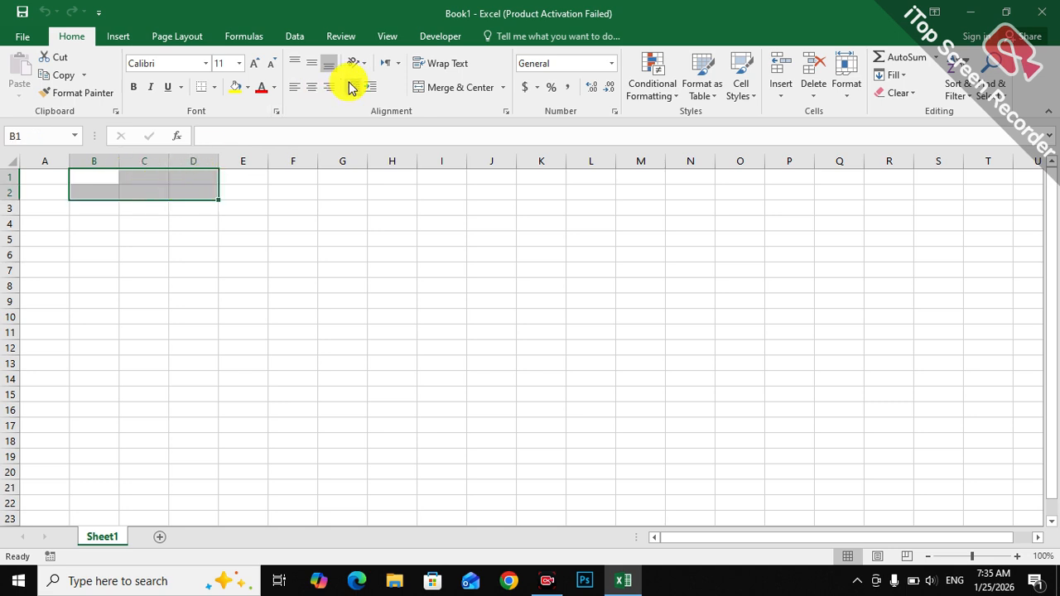
pyautogui.click(425, 85)
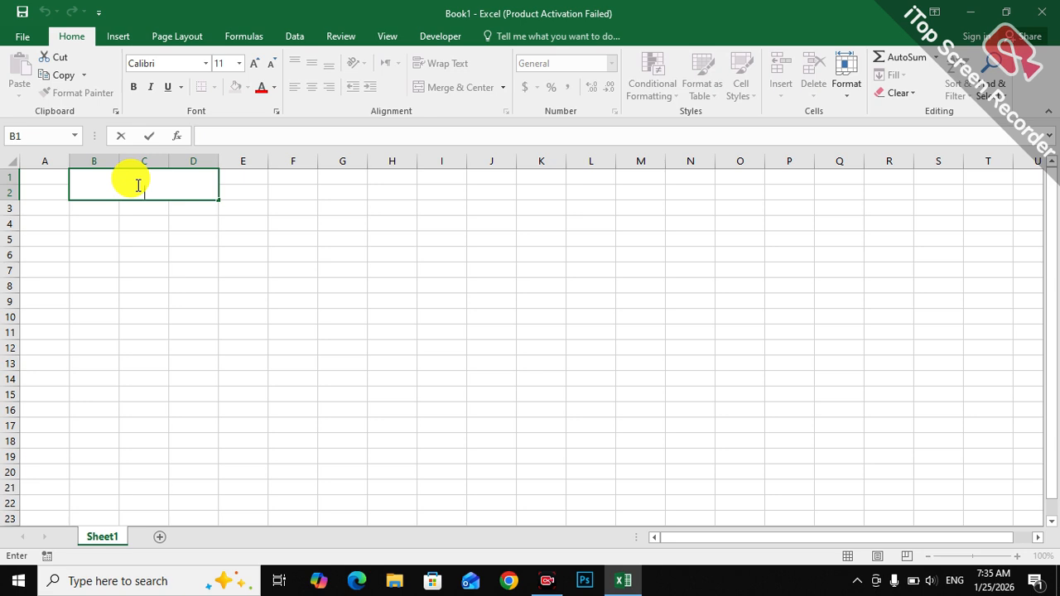
pyautogui.write('SUM IF')
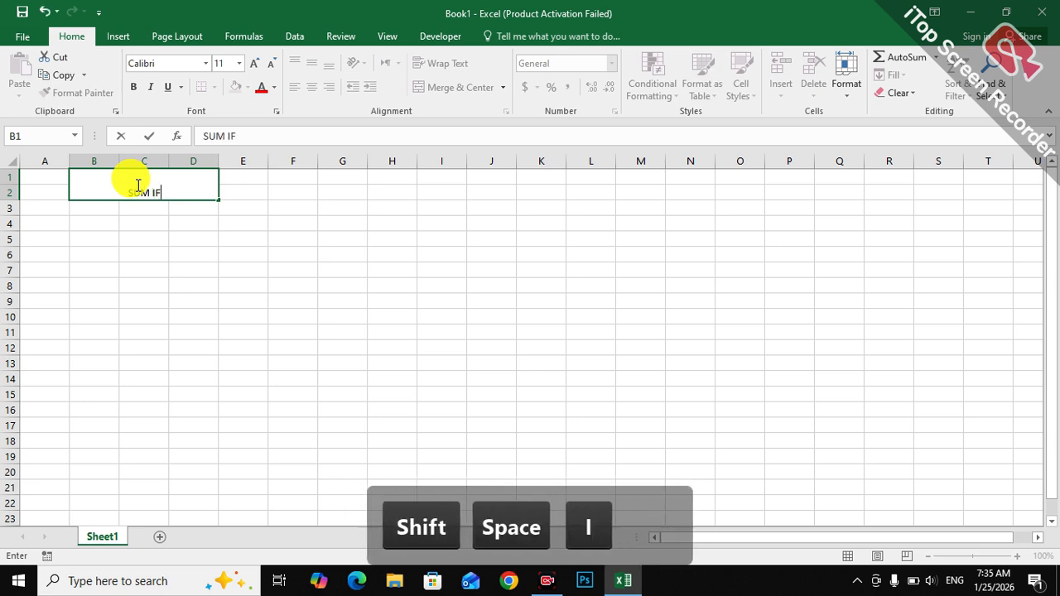
pyautogui.click(90, 221)
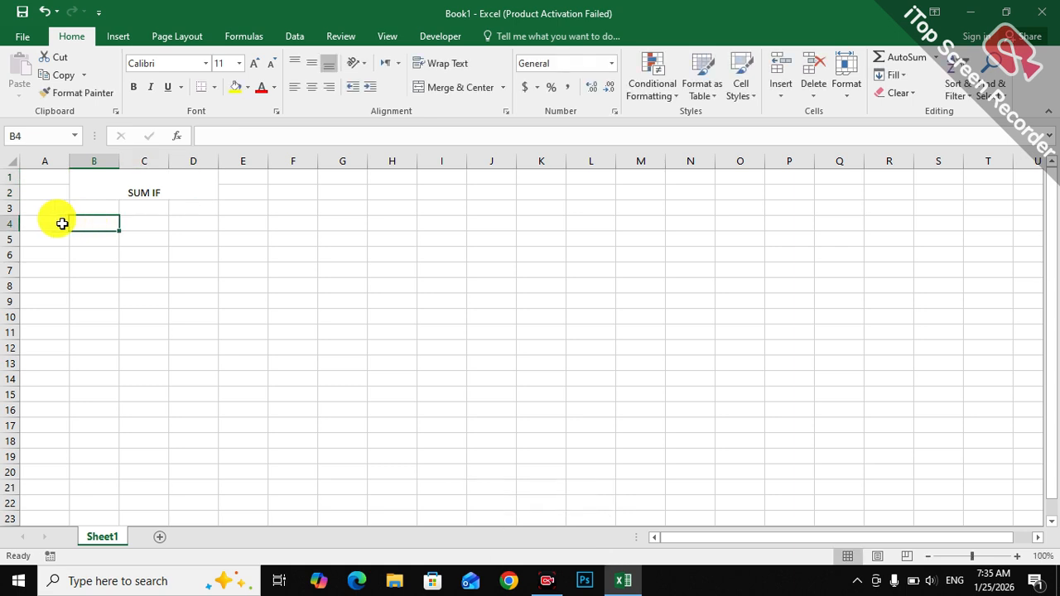
# - Enter the column headers "Bill No" in cell A4 and "Product Name" in cell B4
pyautogui.click(60, 224)
pyautogui.write('Bi')
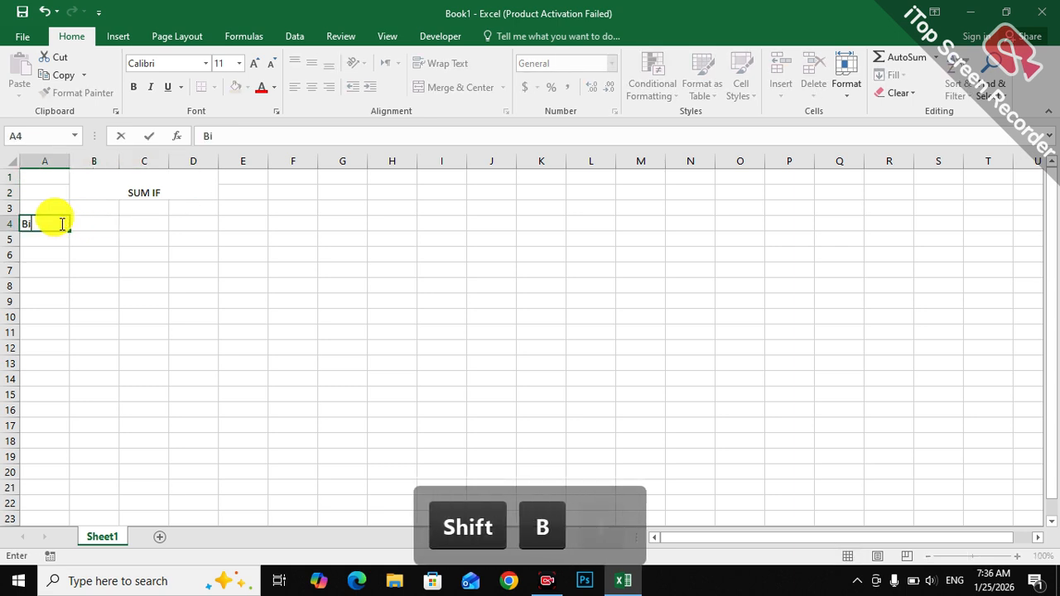
pyautogui.write('ll No')
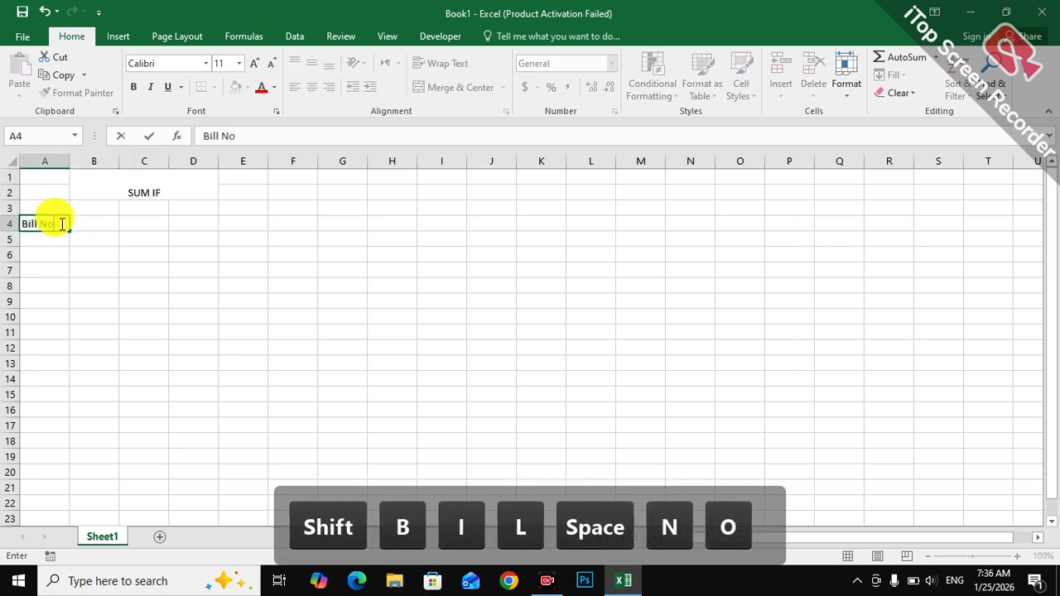
pyautogui.press('Tab')
pyautogui.write('Product Name')
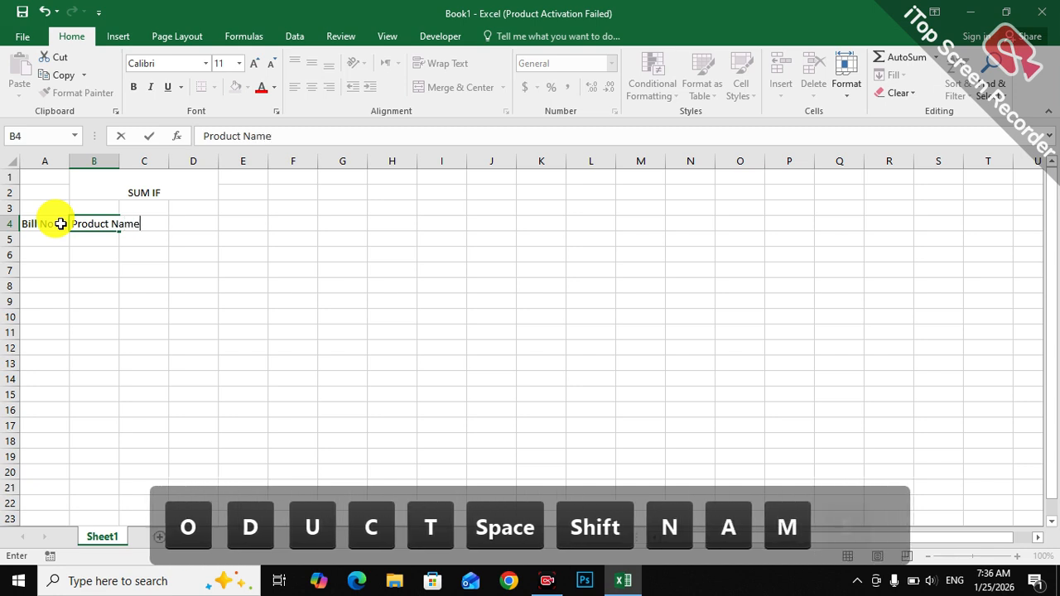
pyautogui.press('Tab')
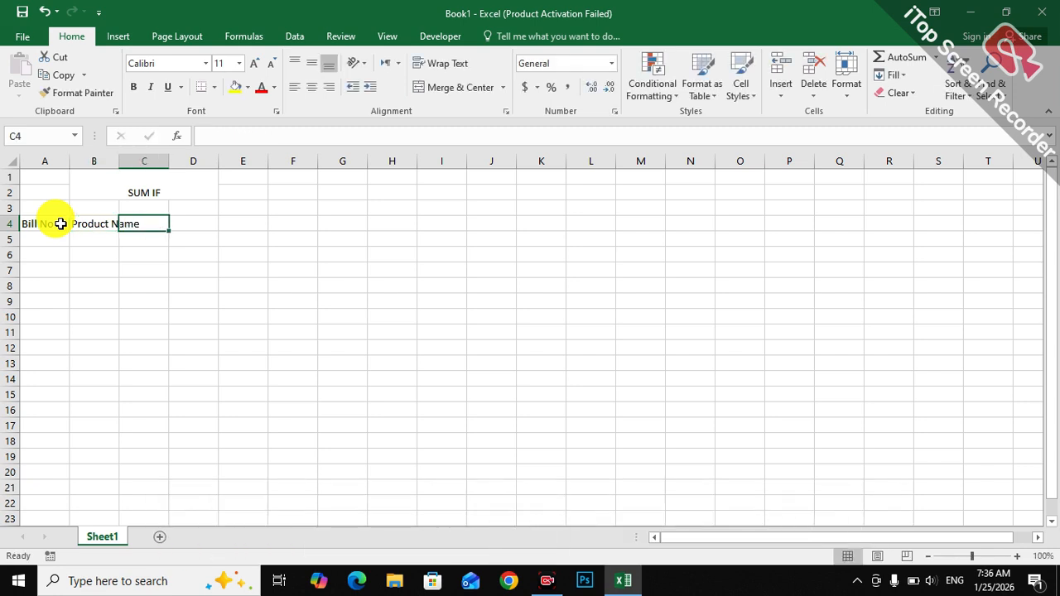
# - Enter the headers "Quantity", "Rate" and "Total Amount" in cells C4, D4 and E4
pyautogui.write('Quant')
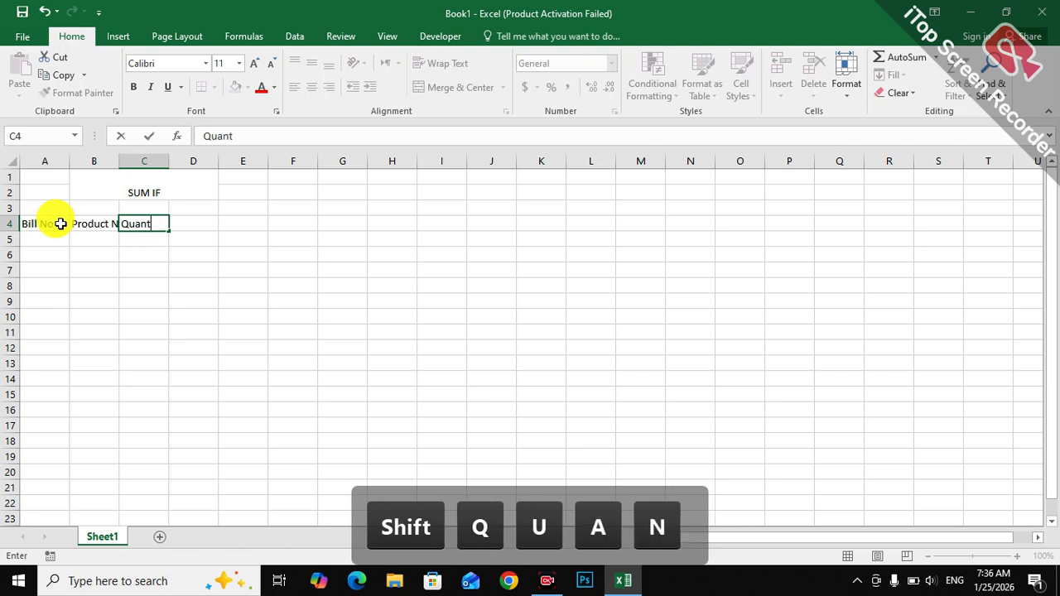
pyautogui.write('ity')
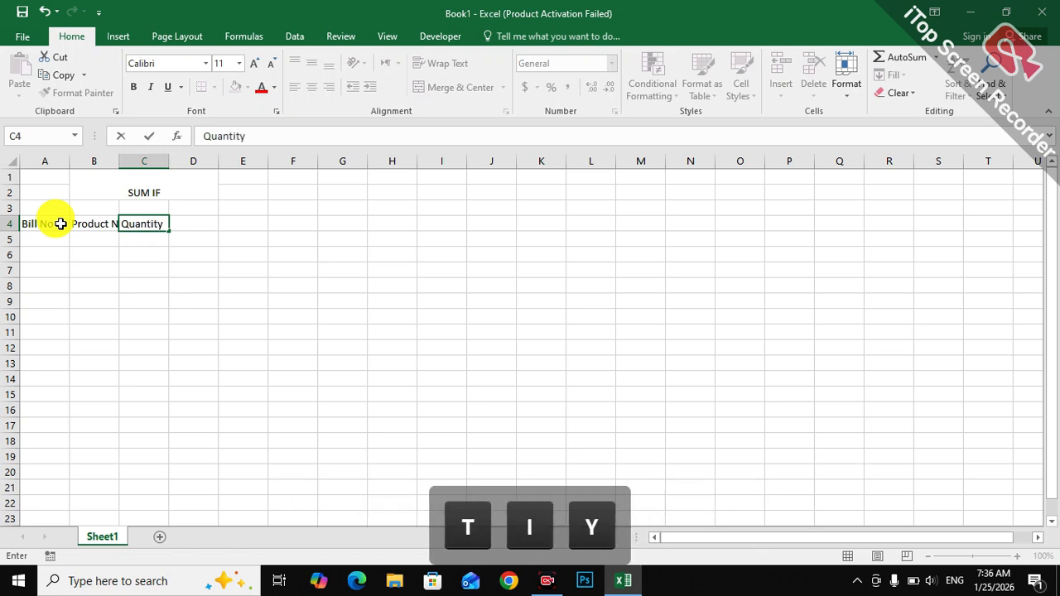
pyautogui.press('Right')
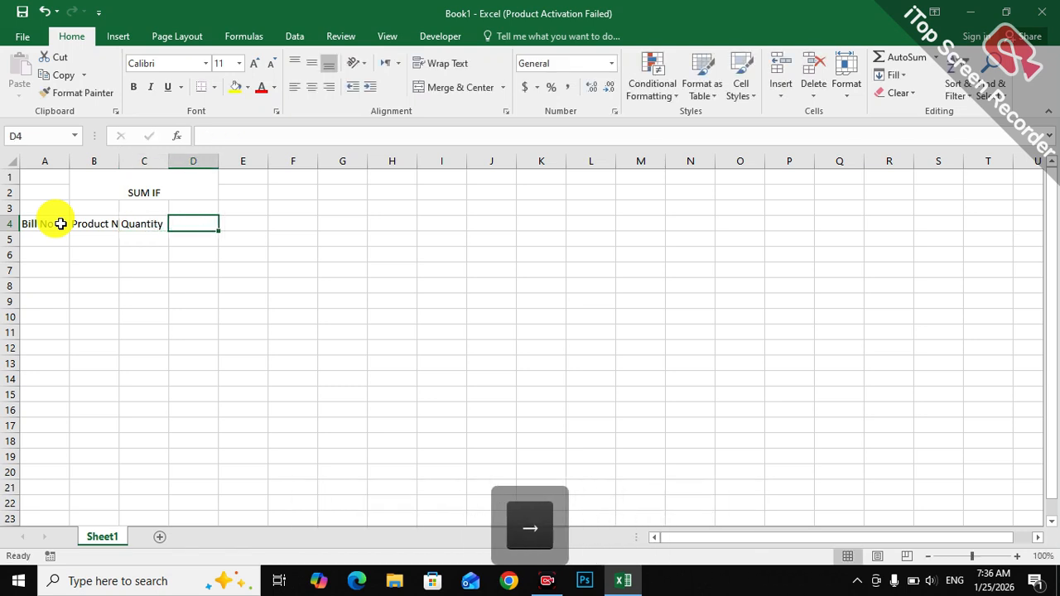
pyautogui.write('Rate')
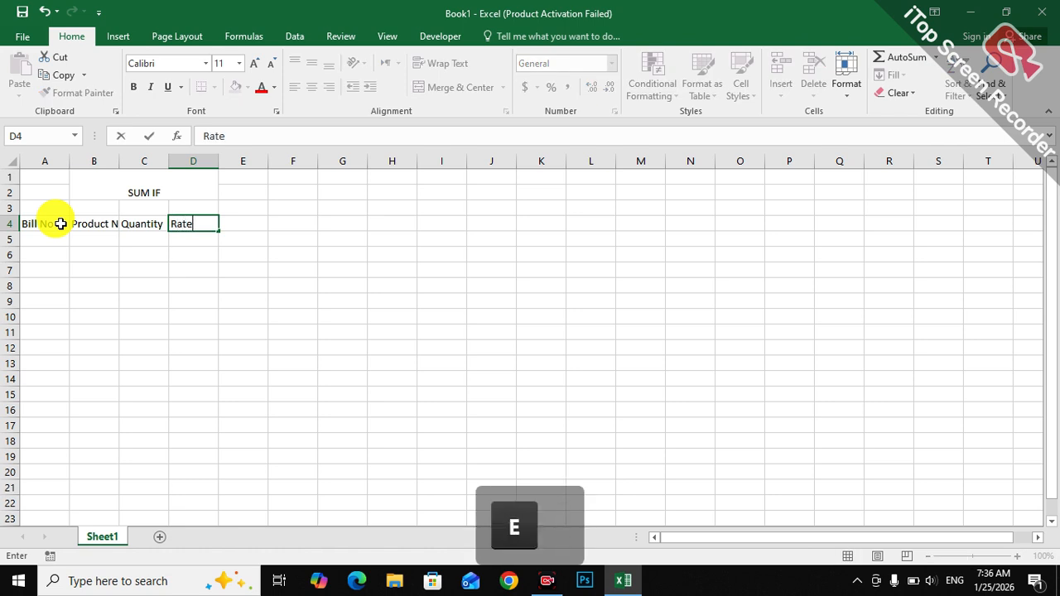
pyautogui.press('Right')
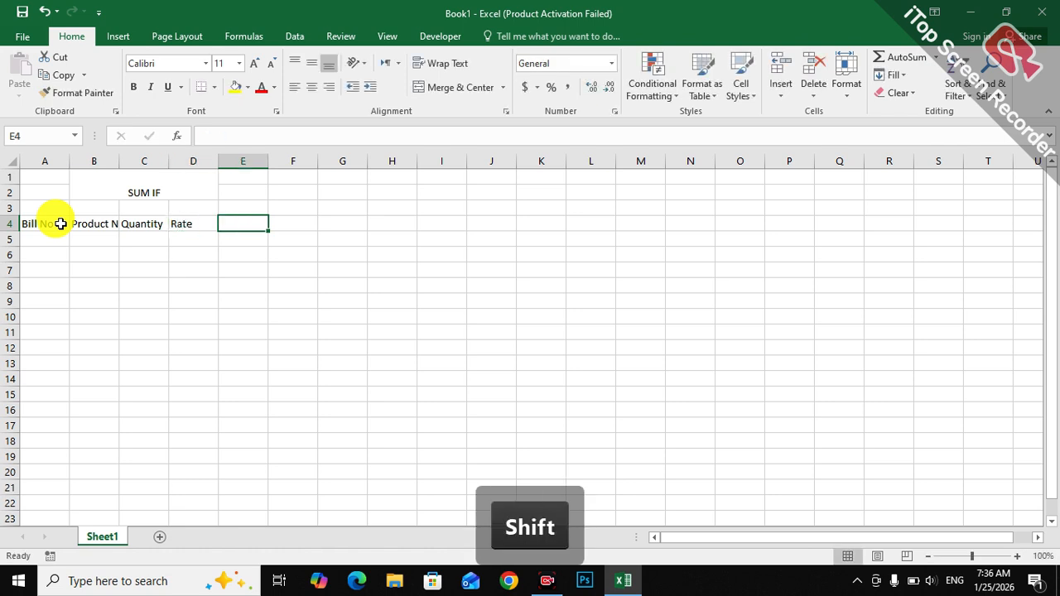
pyautogui.write('Toa')
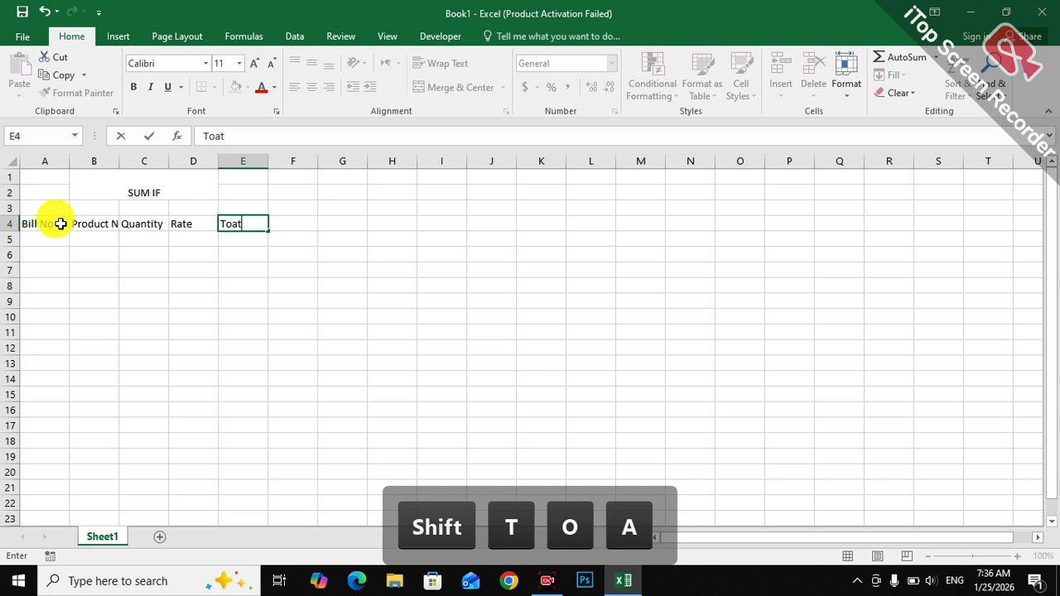
pyautogui.write('t')
pyautogui.press('BackSpace')
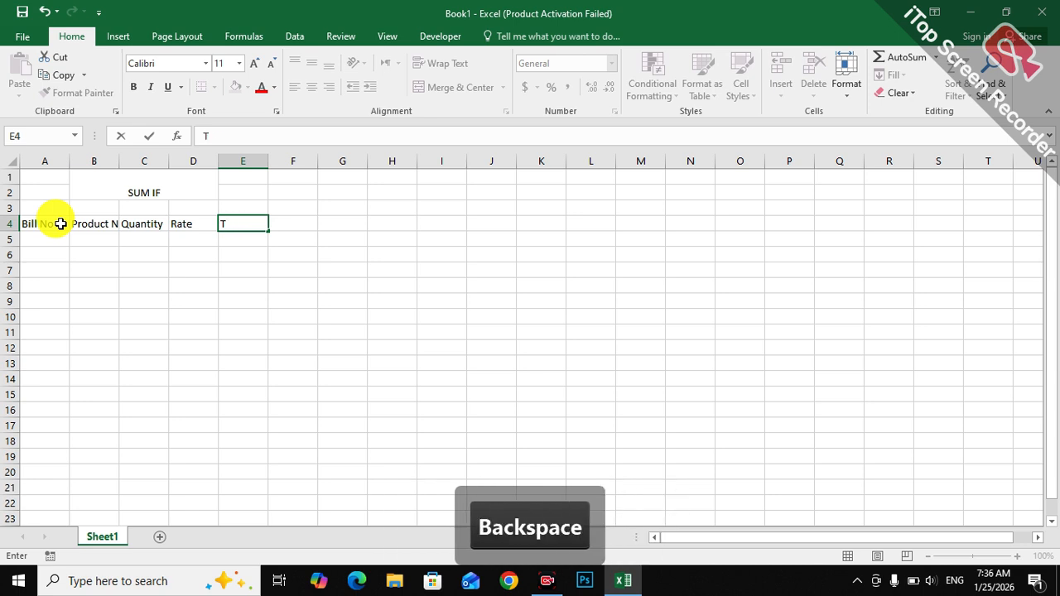
pyautogui.write('otal ')
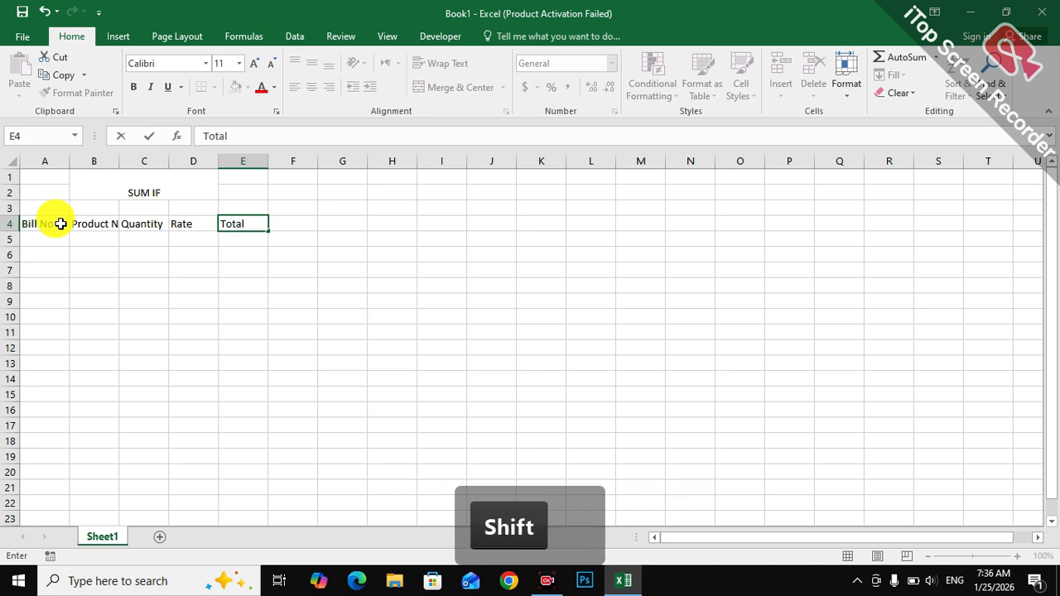
pyautogui.write('Amount')
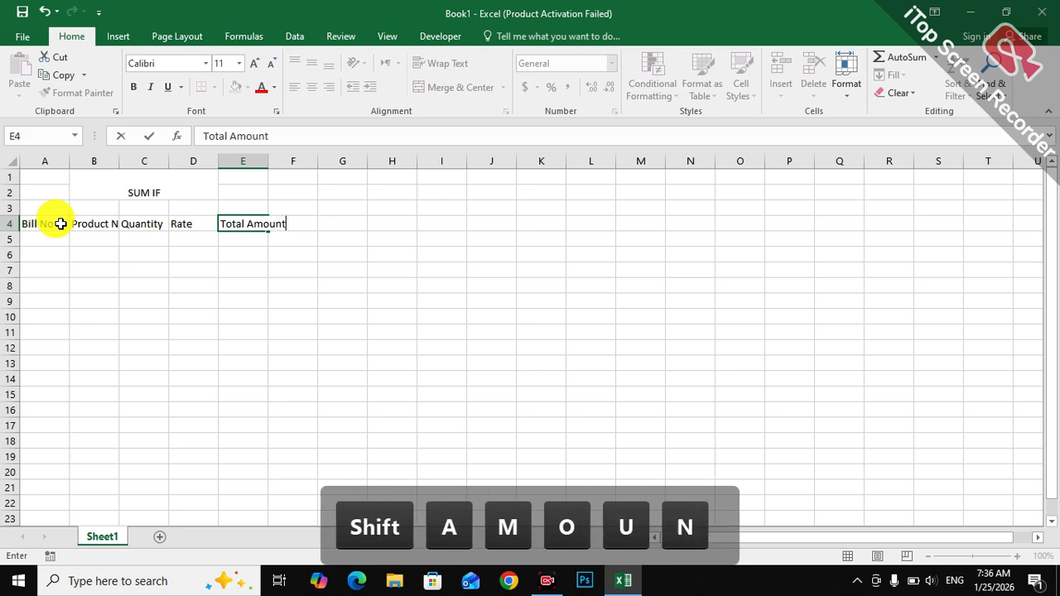
# - Widen column E to fit the "Total Amount" header
pyautogui.click(266, 169)
pyautogui.moveTo(268, 164); pyautogui.dragTo(294, 165)
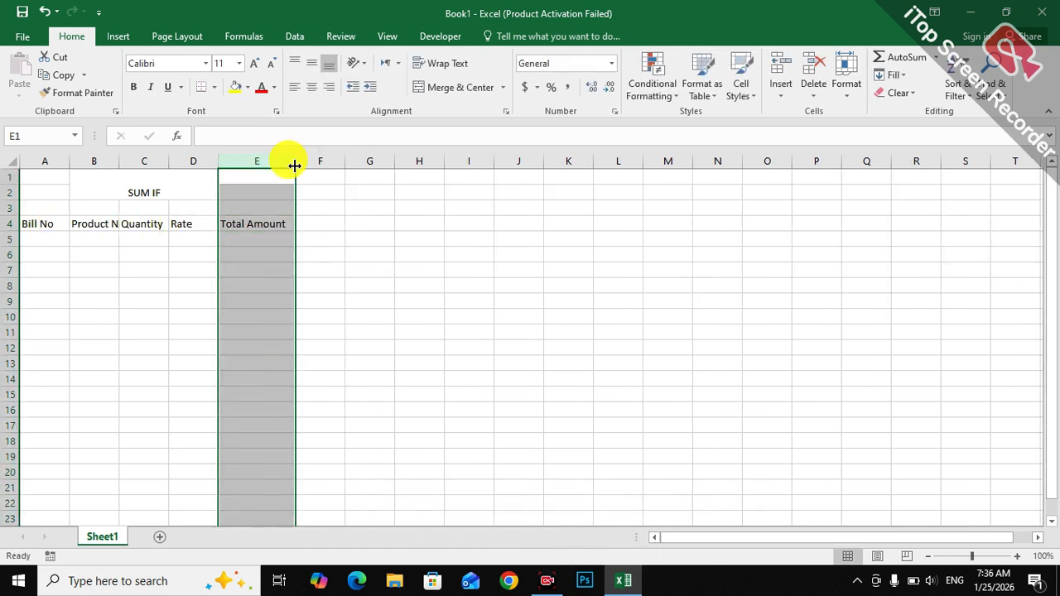
pyautogui.click(173, 297)
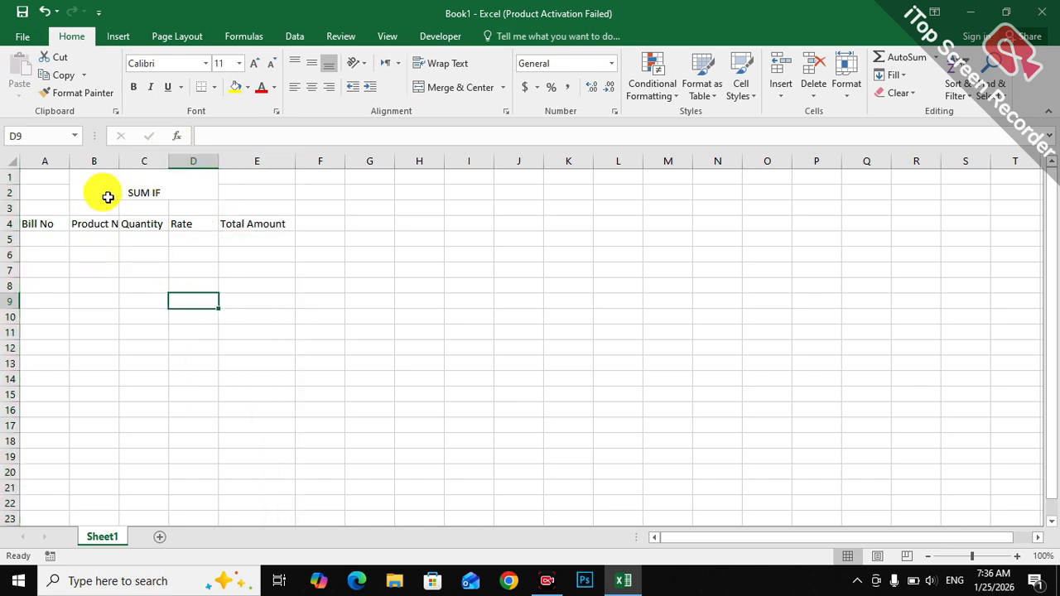
# - Apply all borders to the table range A4:E17
pyautogui.moveTo(45, 224); pyautogui.dragTo(238, 428)
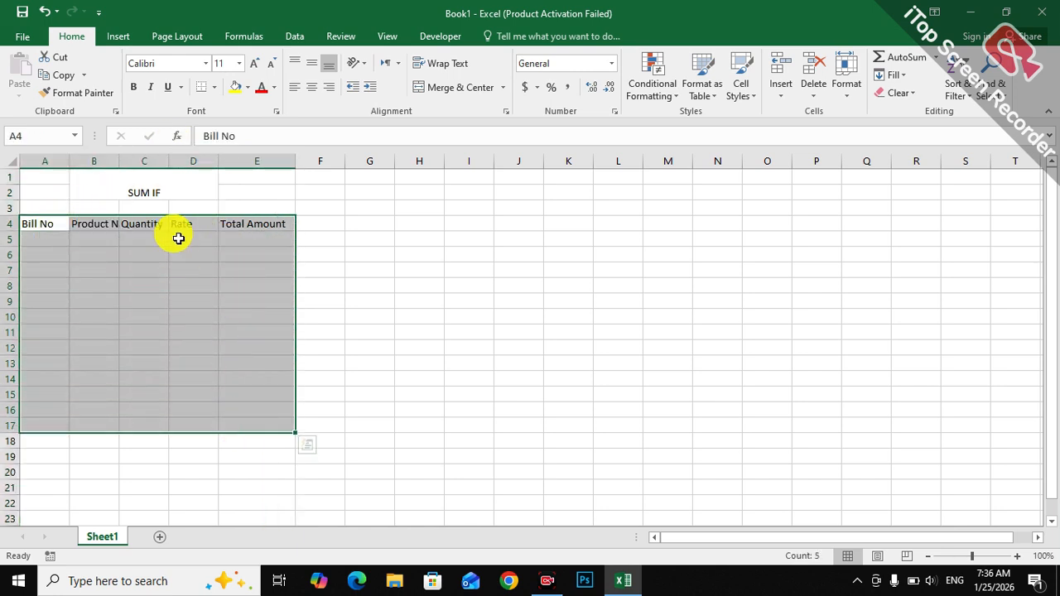
pyautogui.click(213, 91)
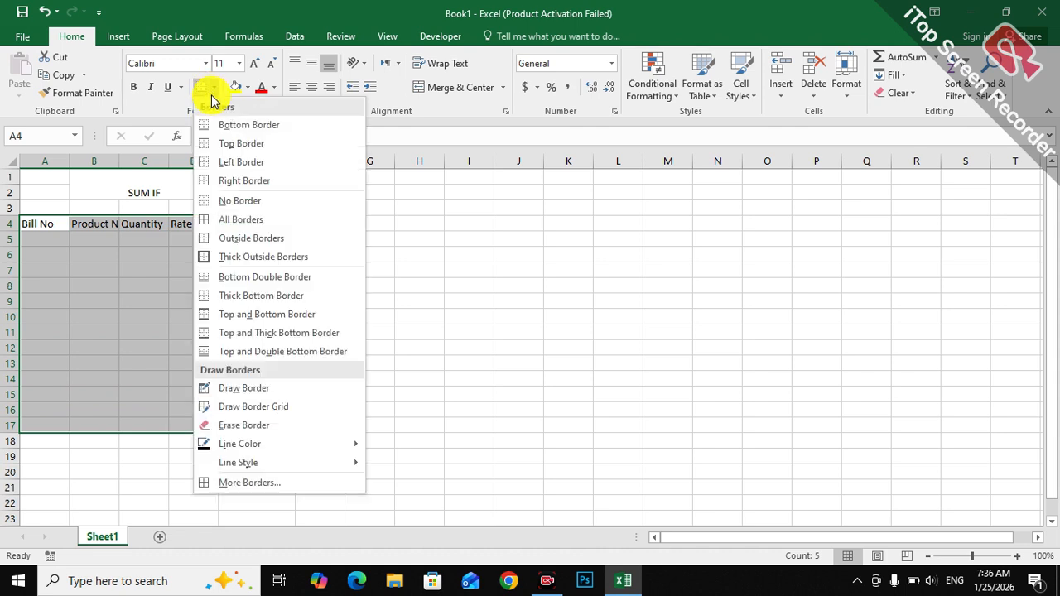
pyautogui.click(231, 227)
pyautogui.click(363, 297)
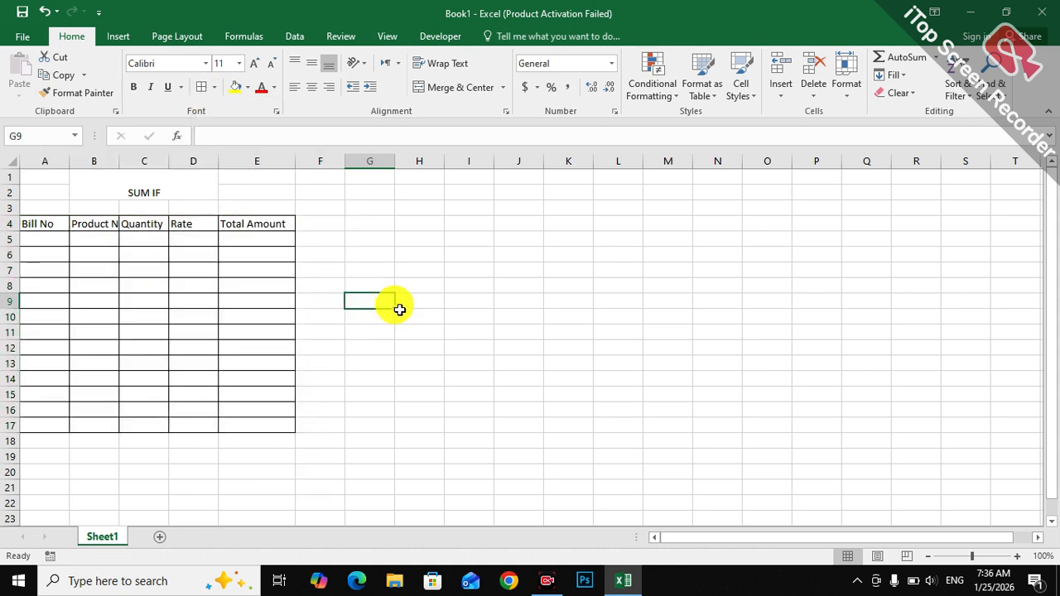
# - Merge and center cells G9:H9 and extend the same merge down to row 10
pyautogui.rightClick(384, 302)
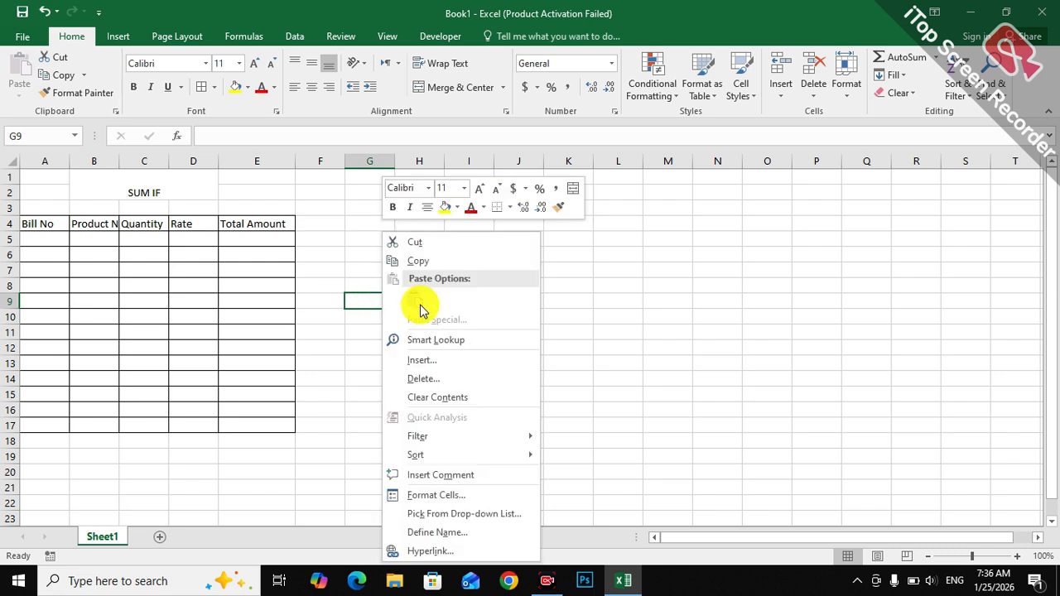
pyautogui.click(355, 295)
pyautogui.moveTo(355, 295); pyautogui.dragTo(418, 308)
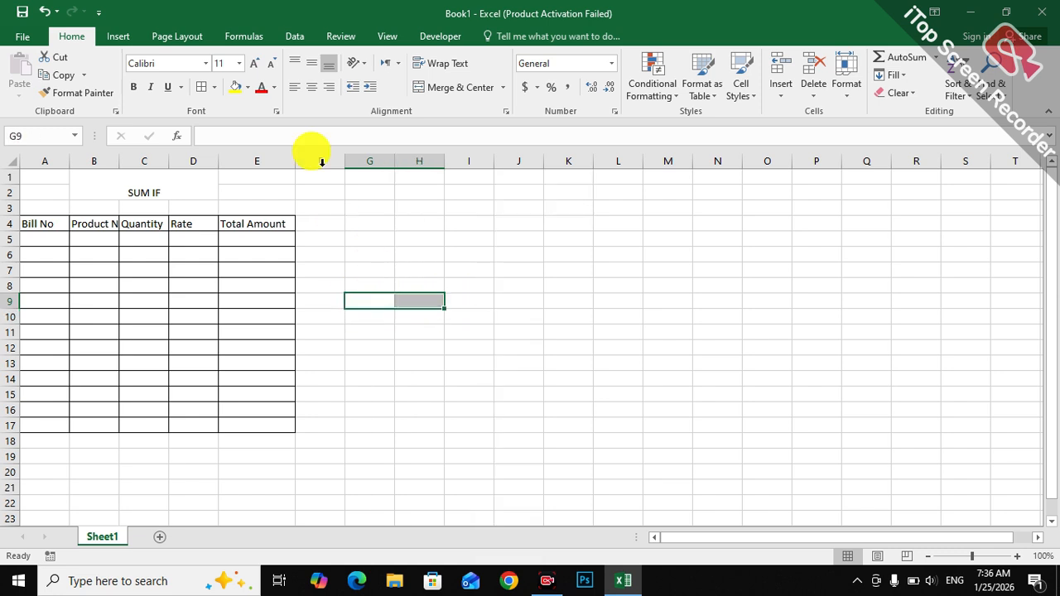
pyautogui.click(418, 88)
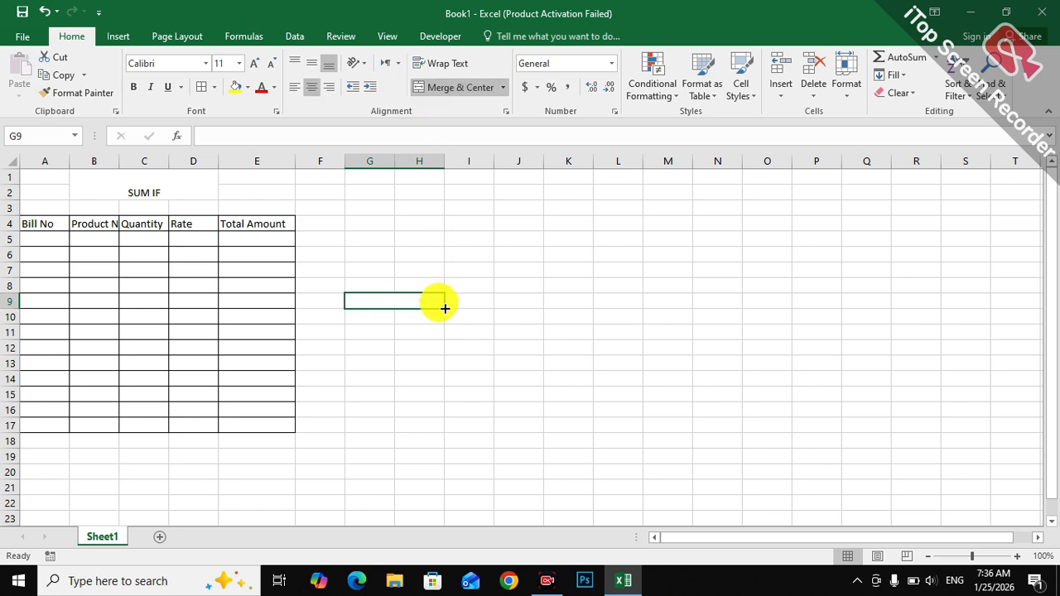
pyautogui.moveTo(445, 312); pyautogui.dragTo(445, 318)
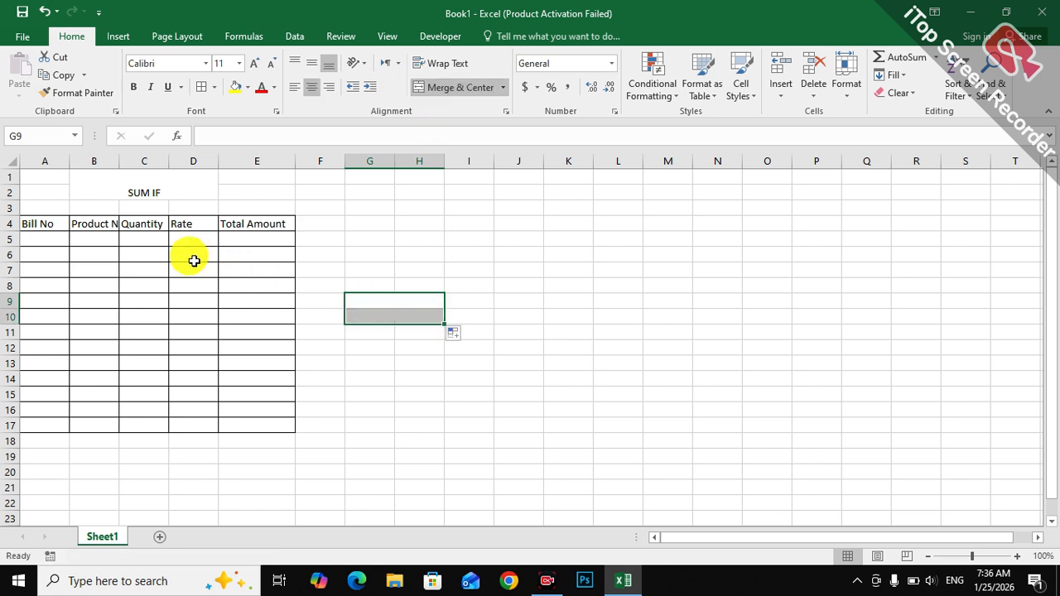
# - Fill the header row A4:E4 with yellow
pyautogui.click(54, 236)
pyautogui.moveTo(41, 220); pyautogui.dragTo(262, 223)
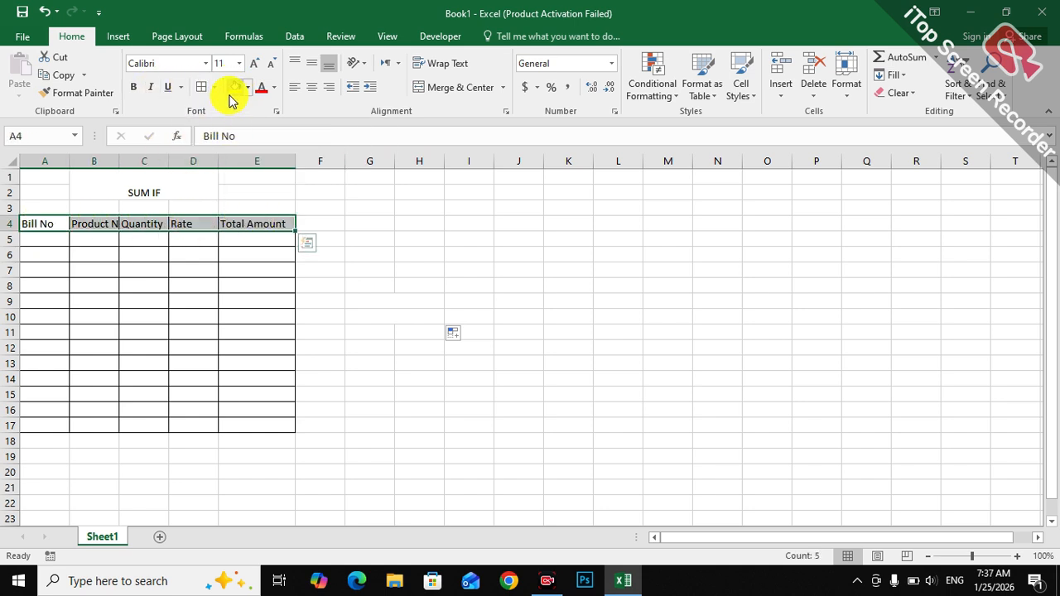
pyautogui.click(233, 87)
# - Fill the merged "SUM IF" title cell with the standard Blue color
pyautogui.click(146, 192)
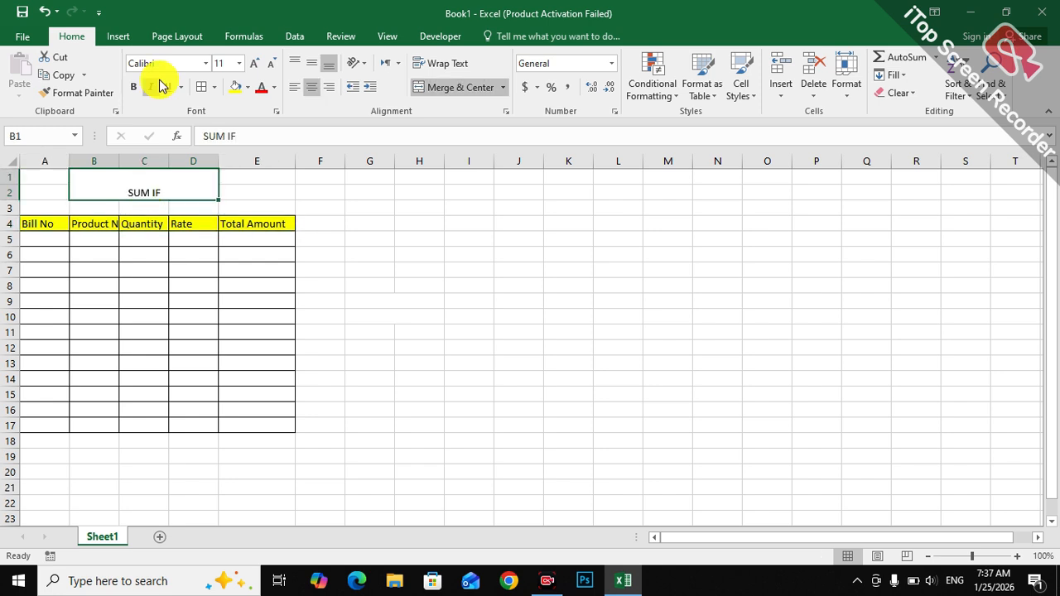
pyautogui.click(246, 87)
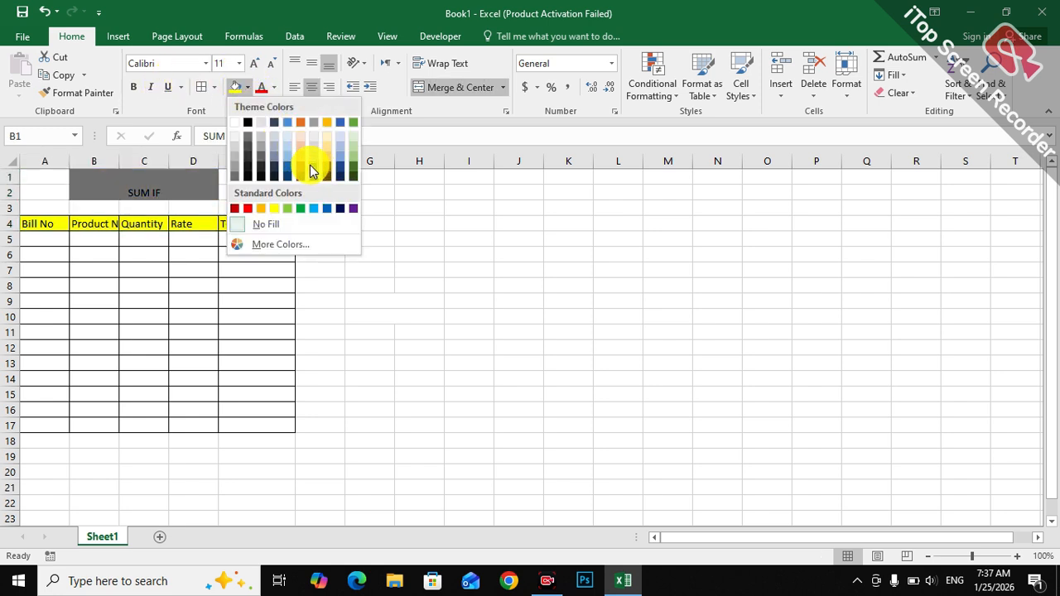
pyautogui.click(328, 211)
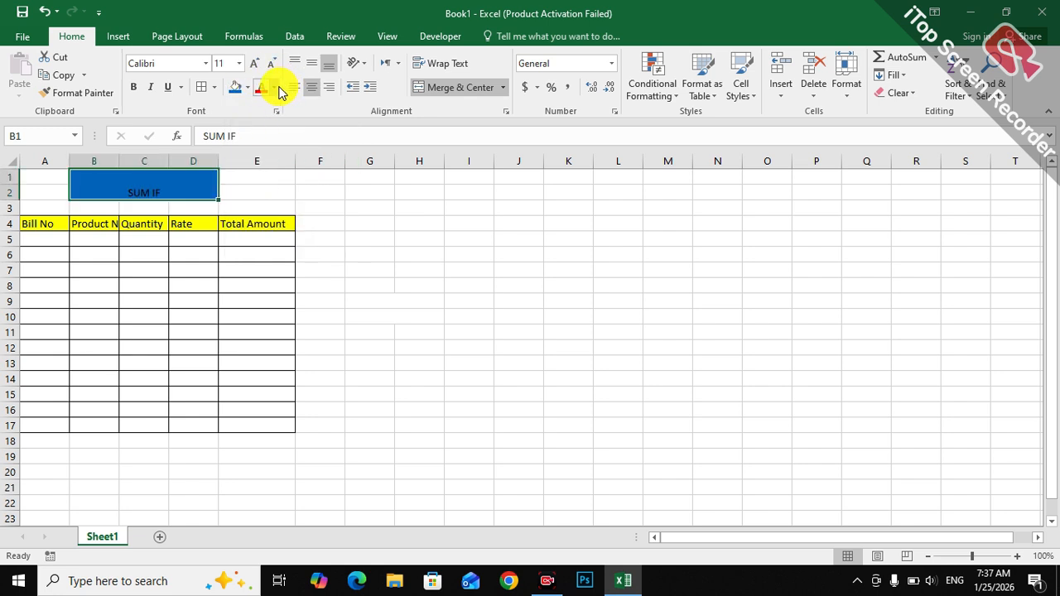
# - Set the "SUM IF" title text to the Algerian font and increase its font size by four increments
pyautogui.doubleClick(153, 192)
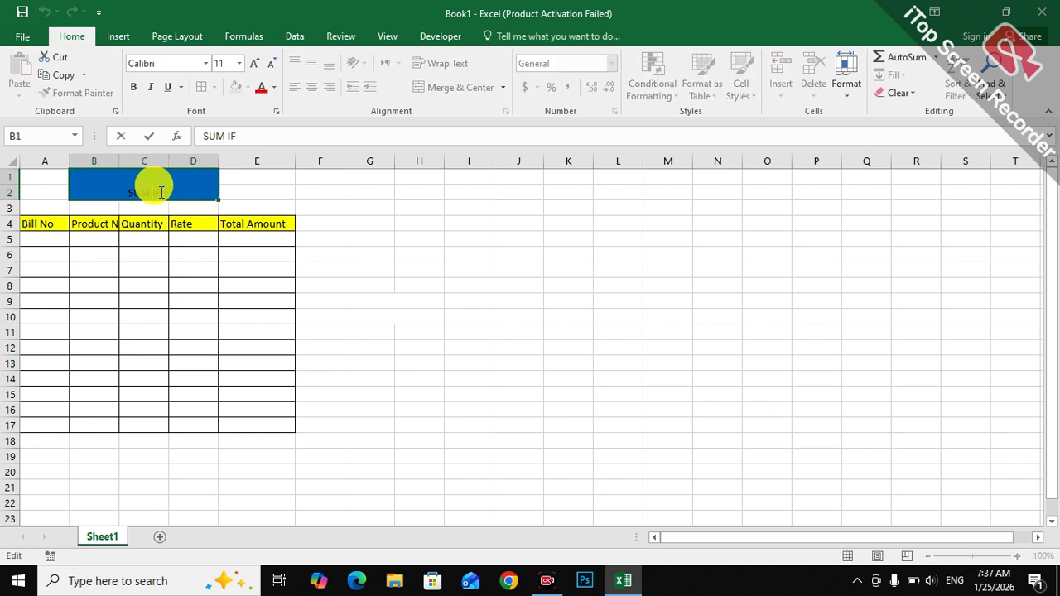
pyautogui.rightClick(162, 192)
pyautogui.rightClick(122, 192)
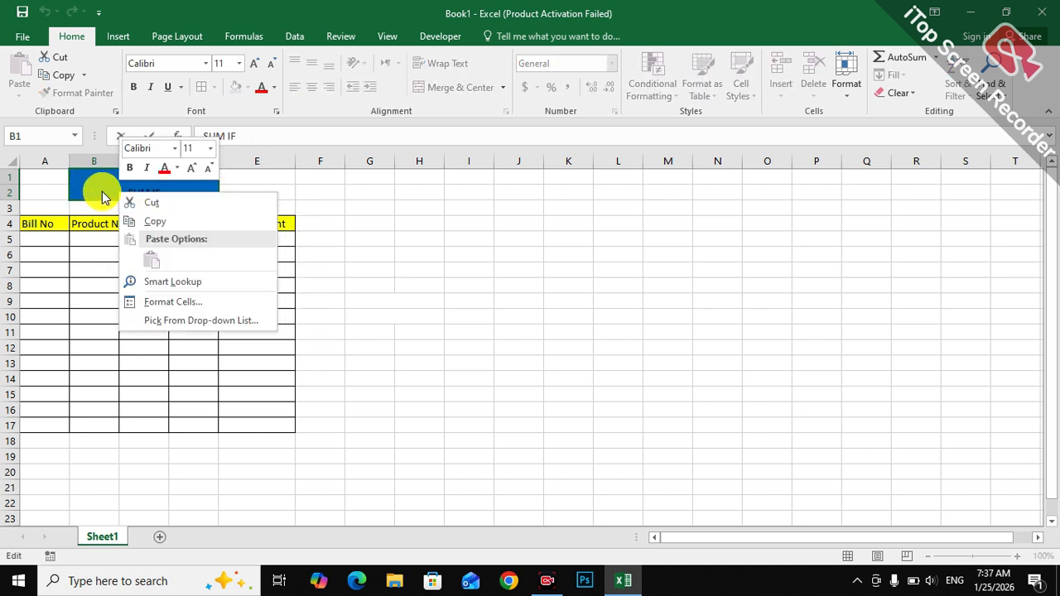
pyautogui.click(91, 185)
pyautogui.moveTo(163, 191); pyautogui.dragTo(105, 181)
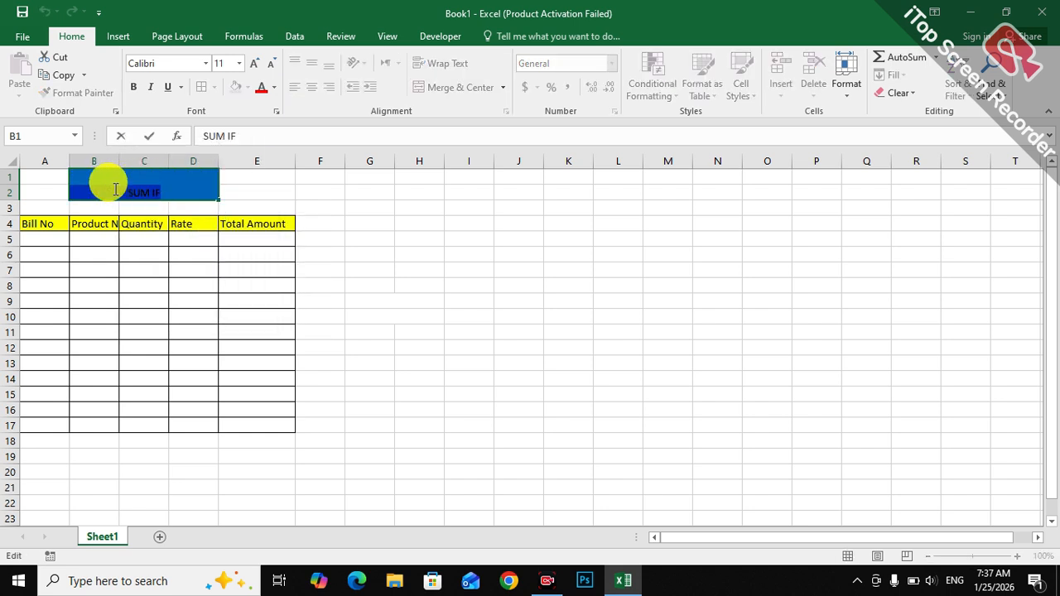
pyautogui.click(205, 64)
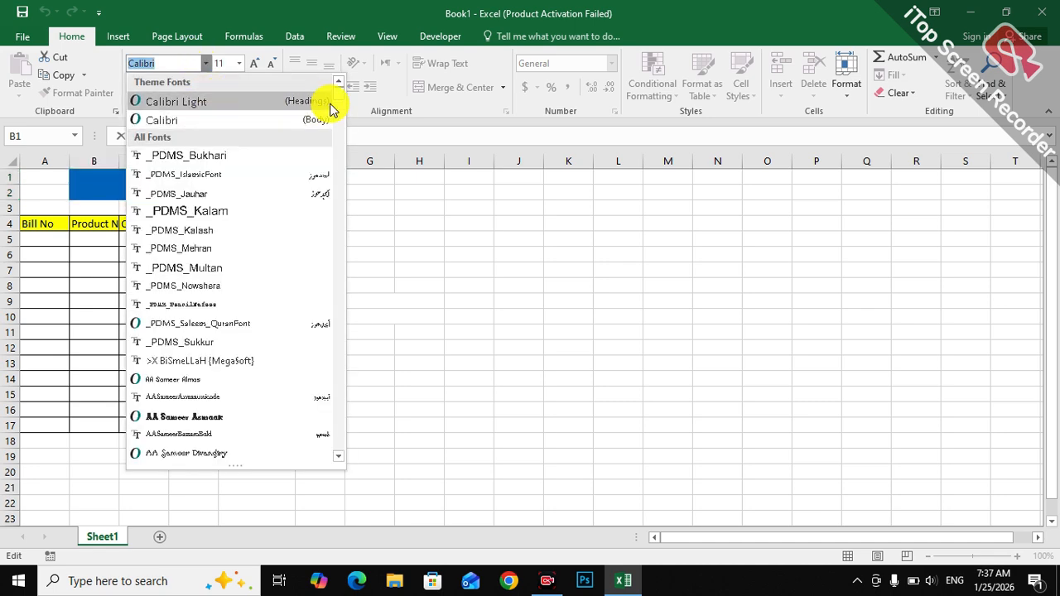
pyautogui.moveTo(338, 99); pyautogui.dragTo(346, 142)
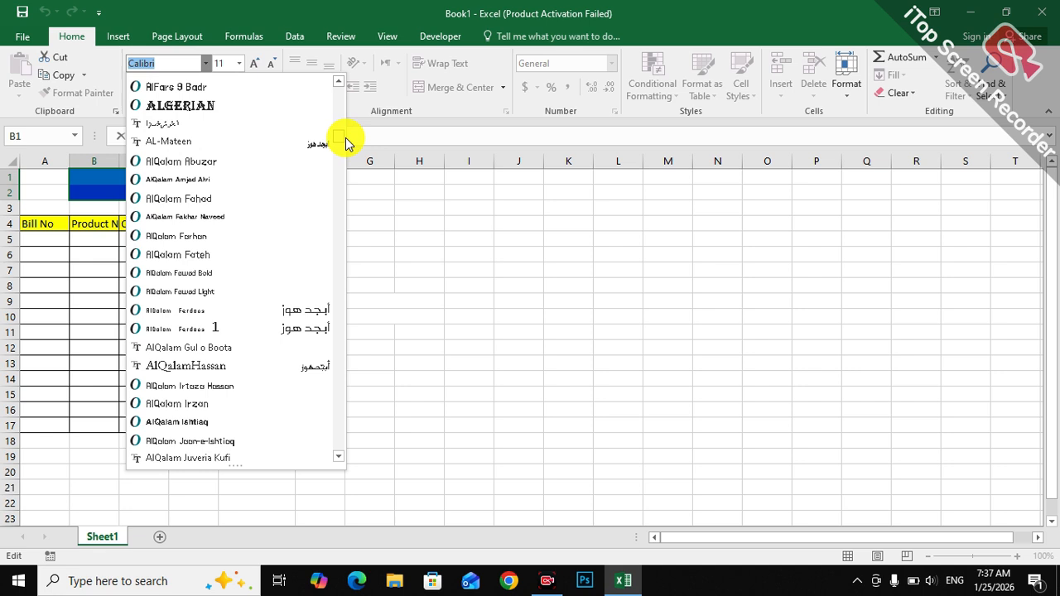
pyautogui.click(243, 112)
pyautogui.click(255, 64)
pyautogui.click(255, 64)
pyautogui.click(255, 64)
pyautogui.click(255, 64)
# - Widen column B so that the "Product Name" heading fits fully in its cell
pyautogui.click(204, 246)
pyautogui.moveTo(119, 161); pyautogui.dragTo(161, 167)
# - Enter 101 as the first bill number in A5 and fill it down to A17 as a series
pyautogui.click(36, 238)
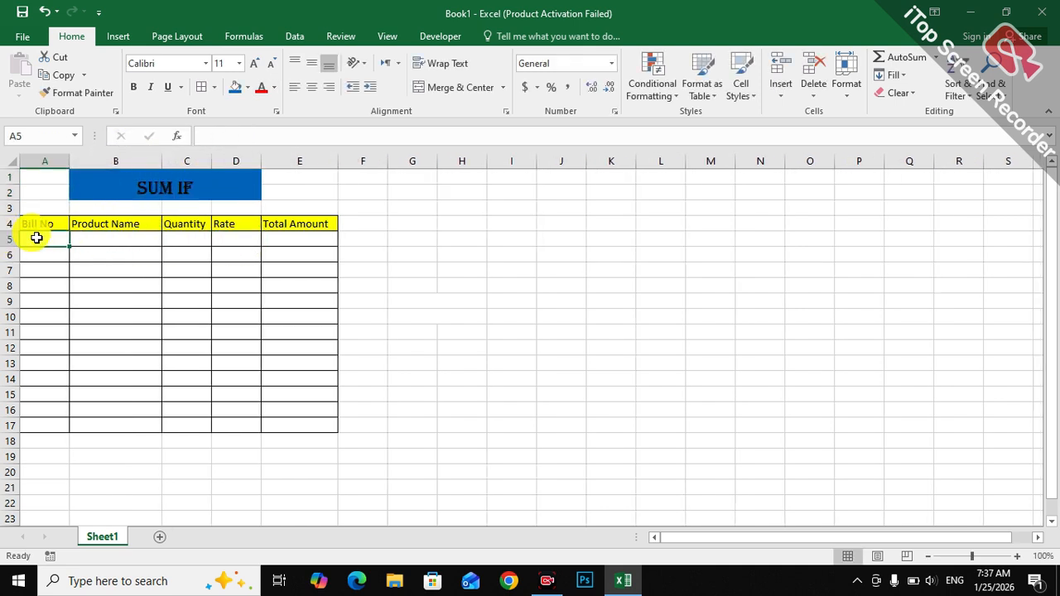
pyautogui.write('101')
pyautogui.click(37, 238)
pyautogui.moveTo(73, 246); pyautogui.dragTo(79, 429)
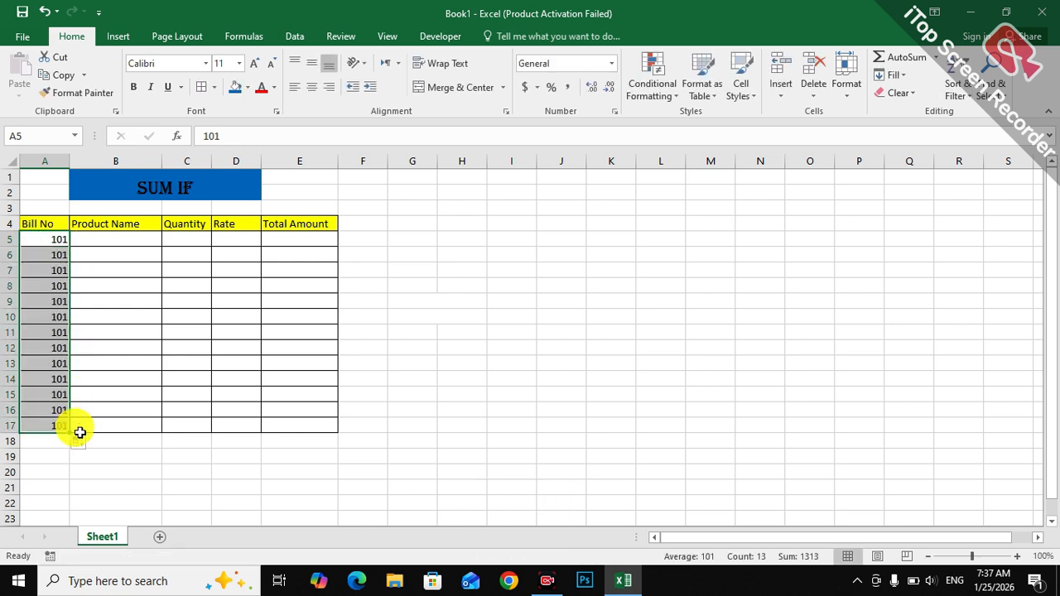
pyautogui.click(82, 443)
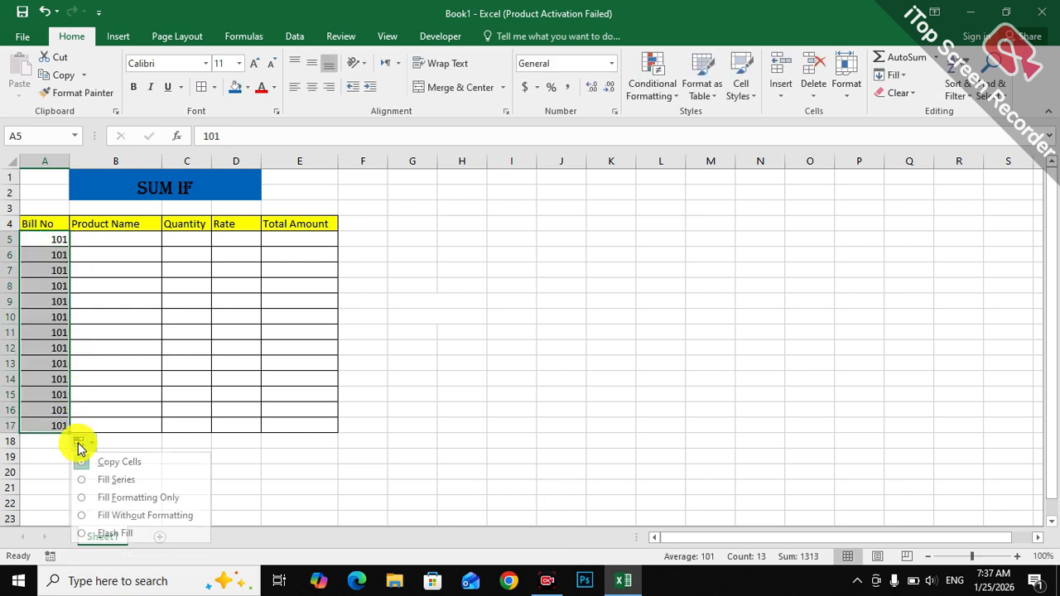
pyautogui.click(107, 482)
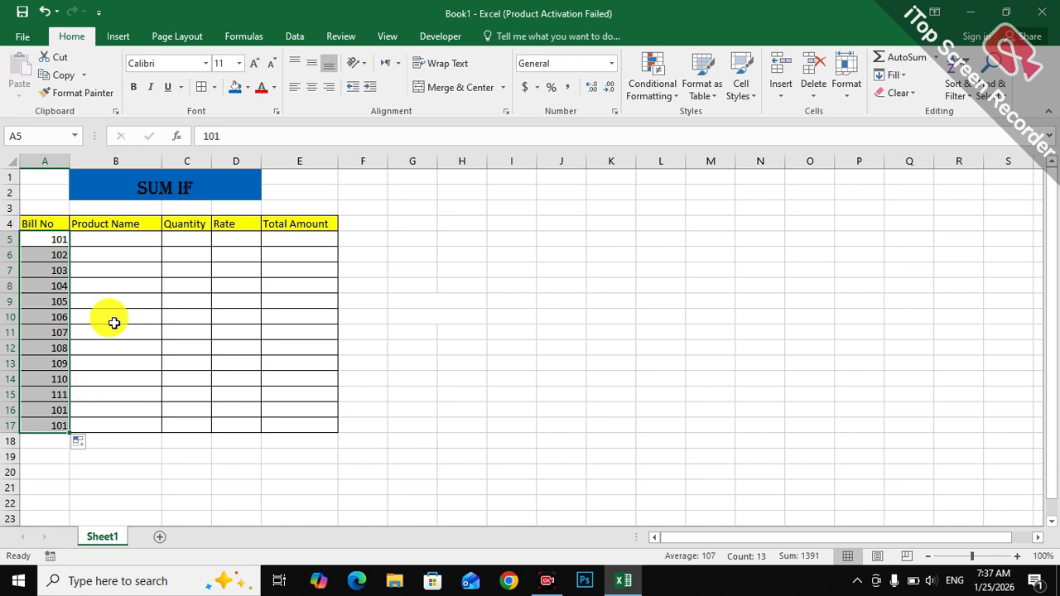
# - Enter "Pen Book Copy" as the product name in both B5 and B6
pyautogui.click(123, 240)
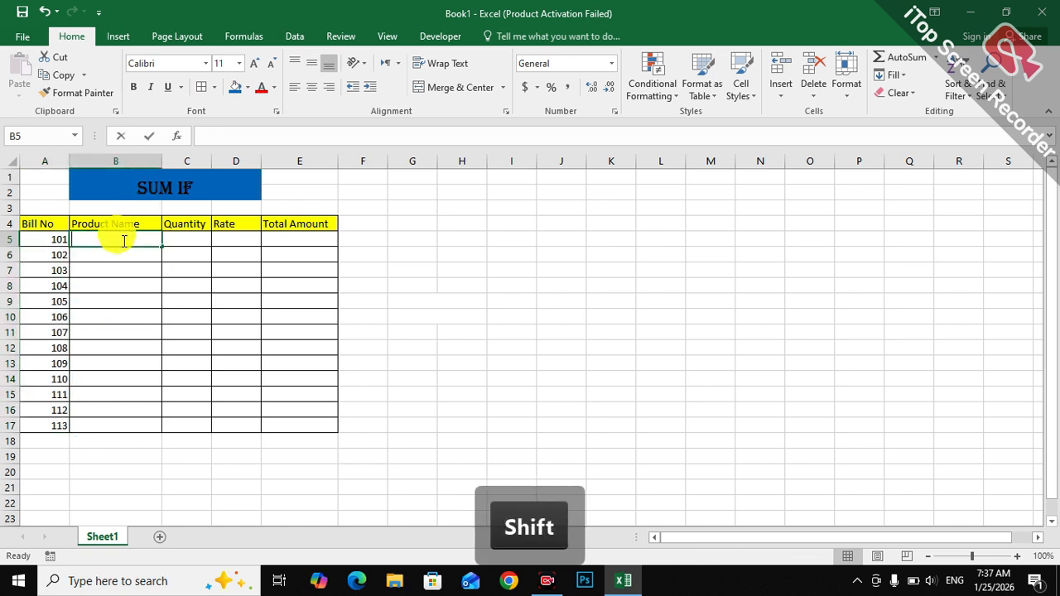
pyautogui.write('Pen B')
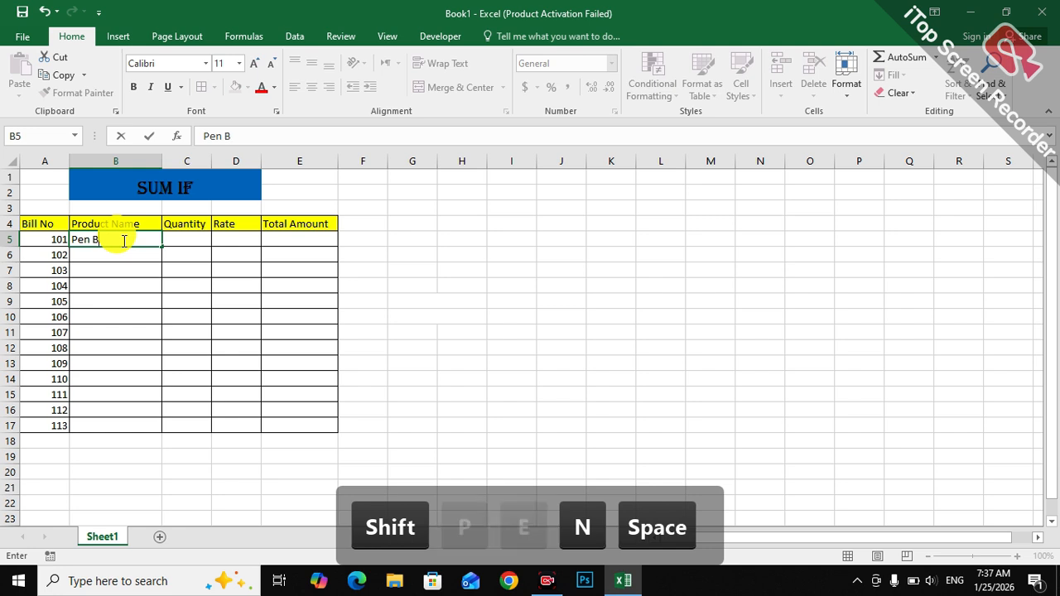
pyautogui.write('ook Co')
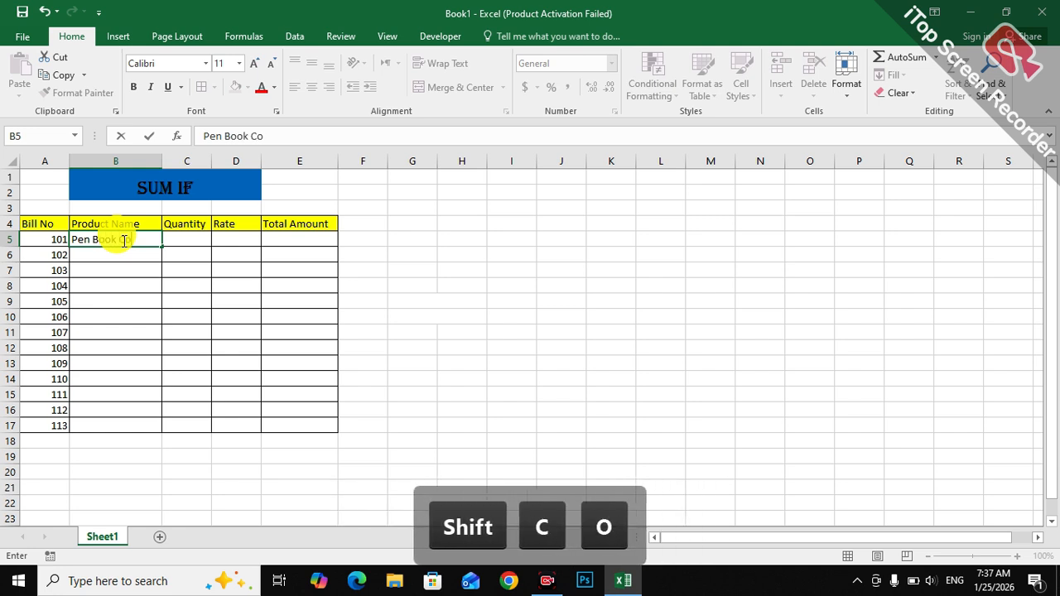
pyautogui.write('p')
pyautogui.press('Down')
pyautogui.write('Pen')
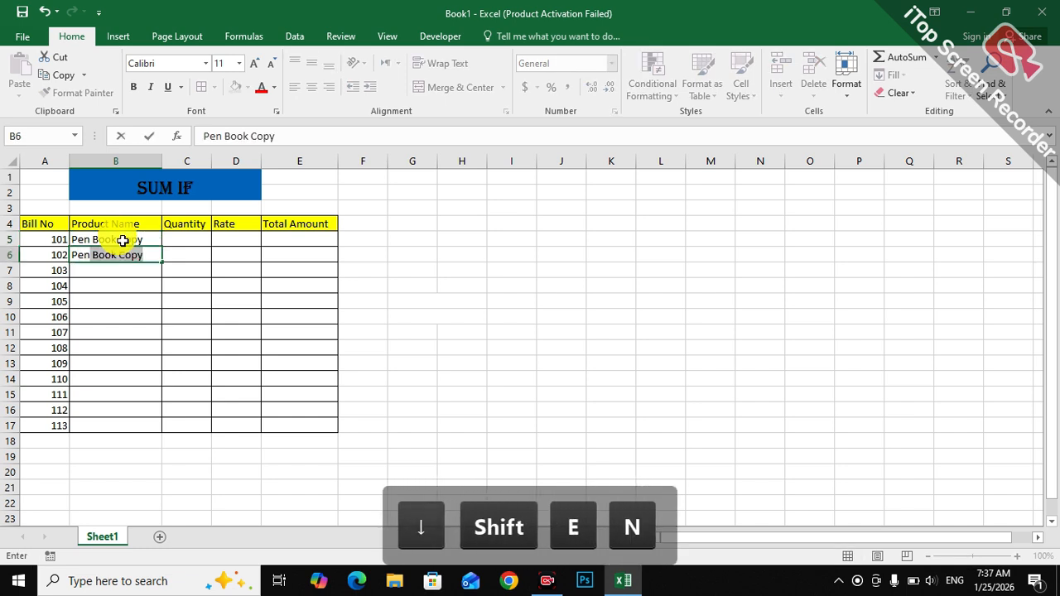
pyautogui.press('Return')
# - Enter the product names Copy, Computer and Laptop in cells B7 to B9
pyautogui.write('Copy')
pyautogui.press('Down')
pyautogui.write('C')
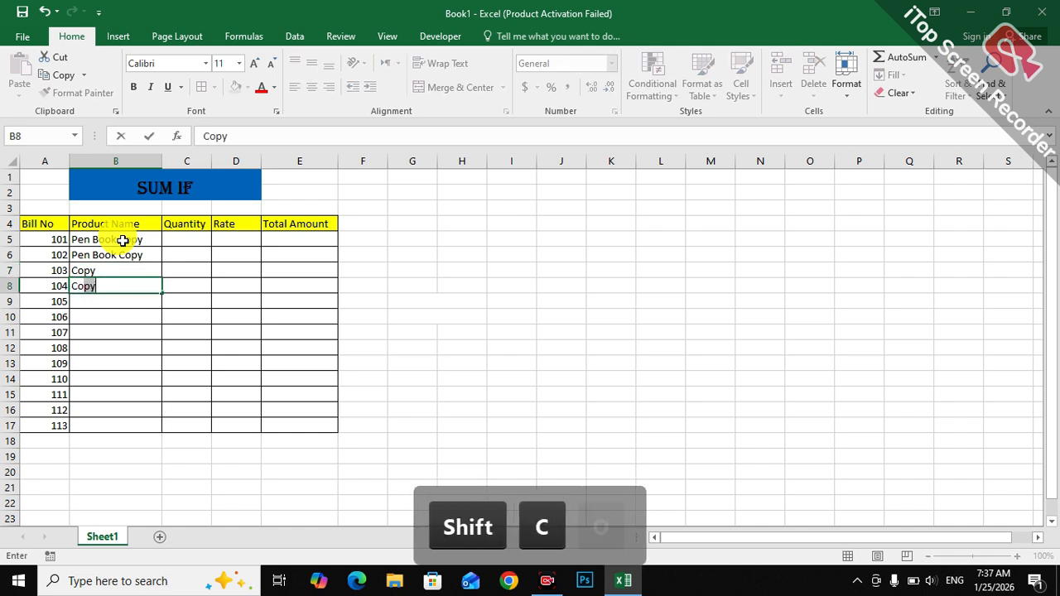
pyautogui.write('omputer')
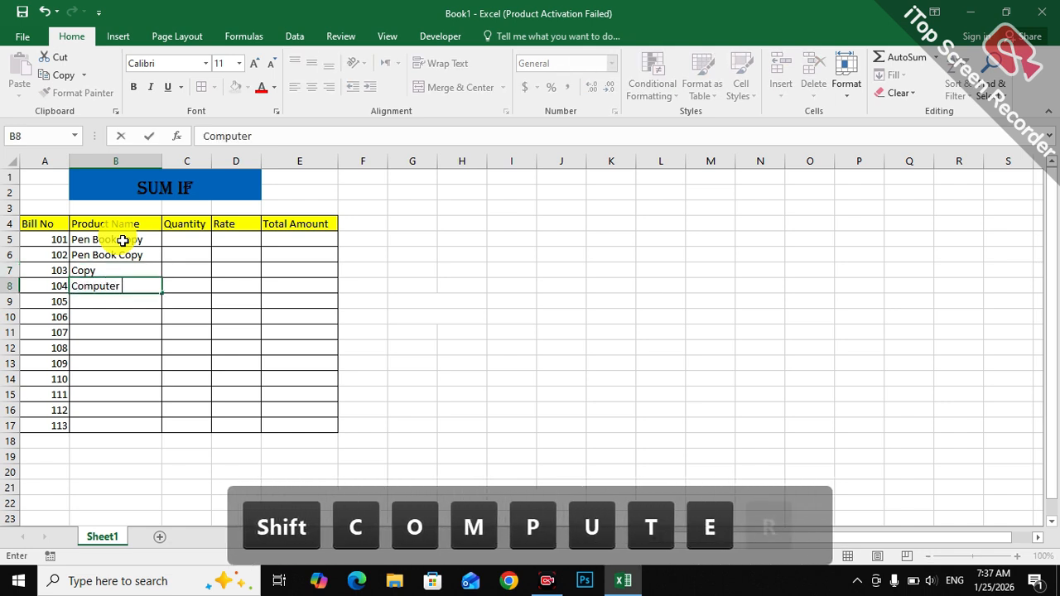
pyautogui.press('Down')
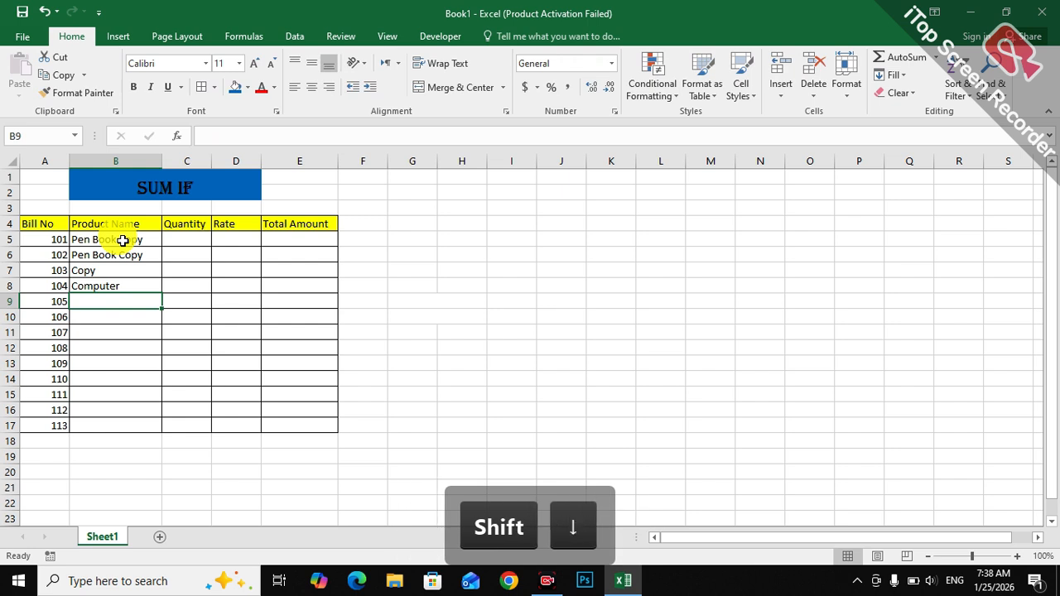
pyautogui.write('Lap')
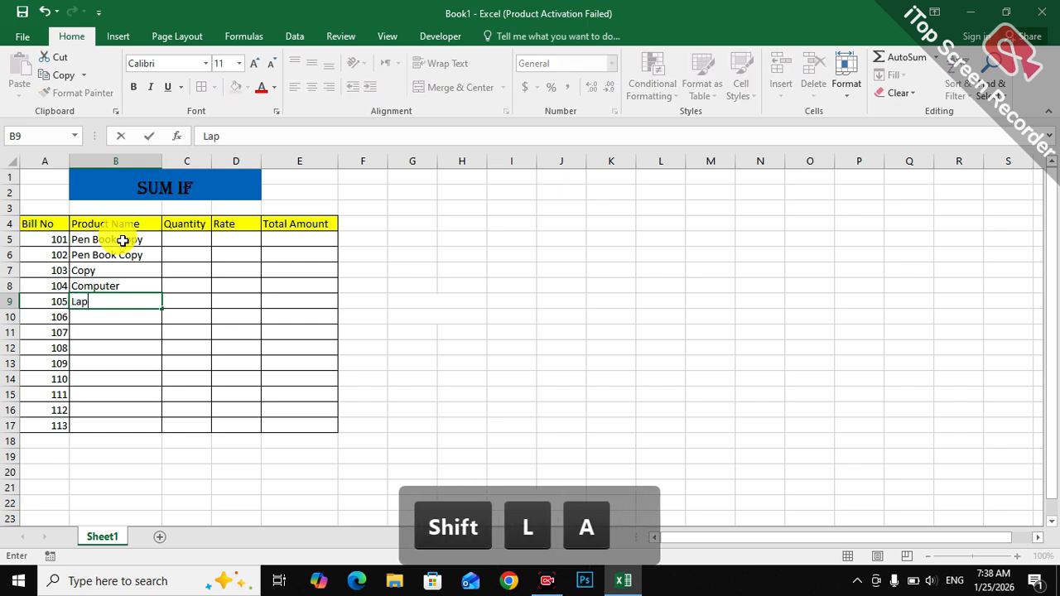
pyautogui.write('top')
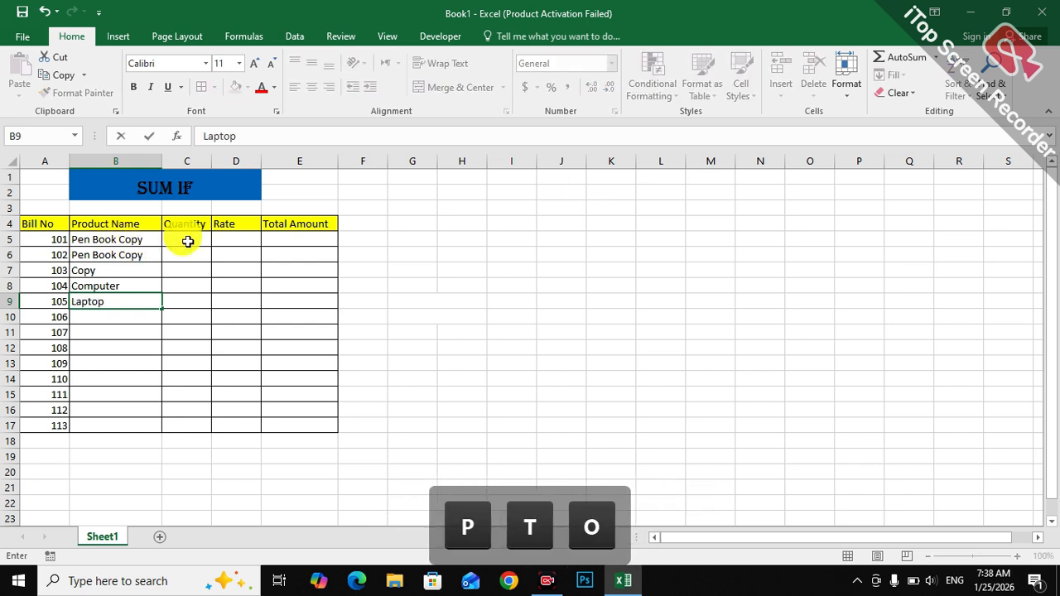
# - Copy the product names in B5:B9 and paste them into the rows starting at B10
pyautogui.moveTo(124, 242); pyautogui.dragTo(125, 304)
pyautogui.hotkey('ctrl', 'c')
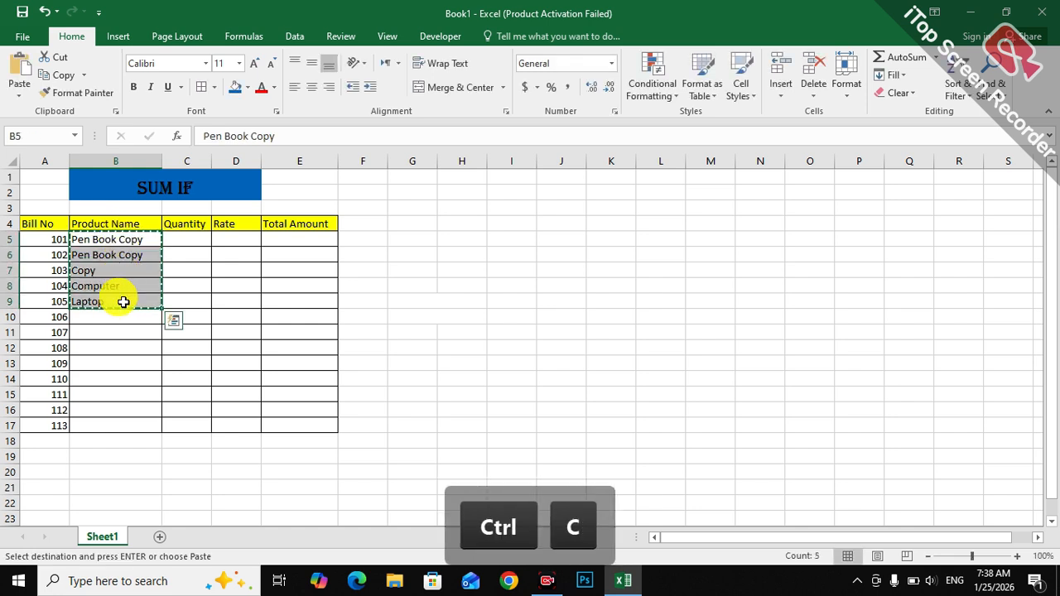
pyautogui.click(123, 319)
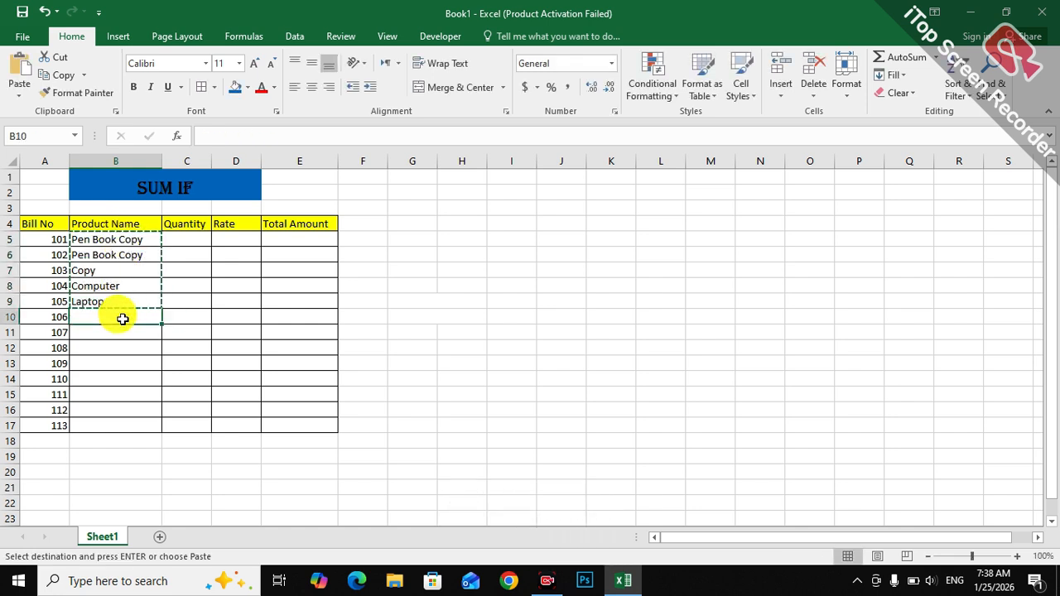
pyautogui.hotkey('ctrl', 'v')
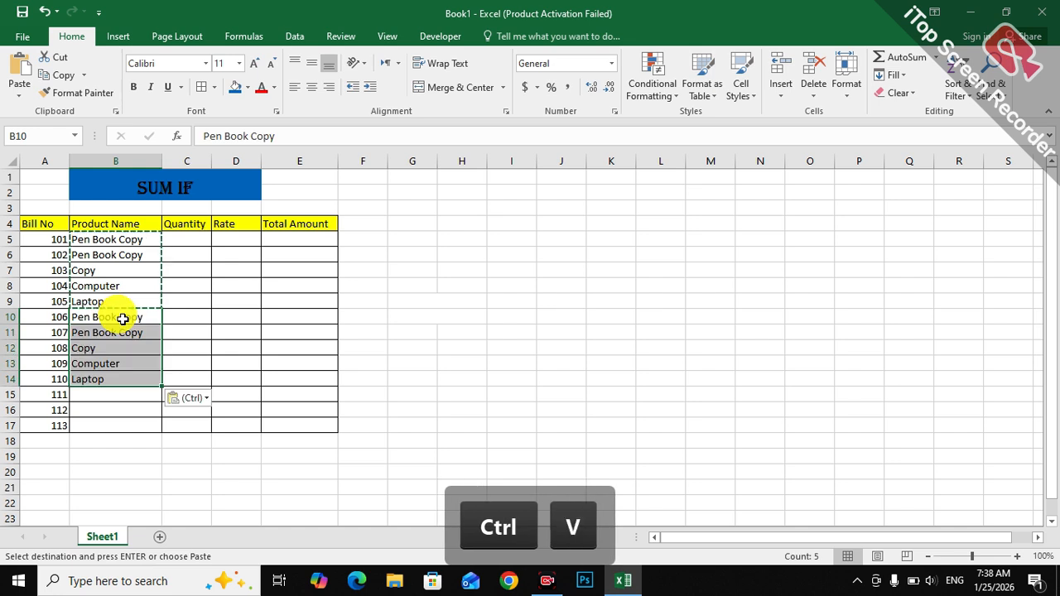
pyautogui.click(239, 323)
pyautogui.hotkey('ctrl', 'd')
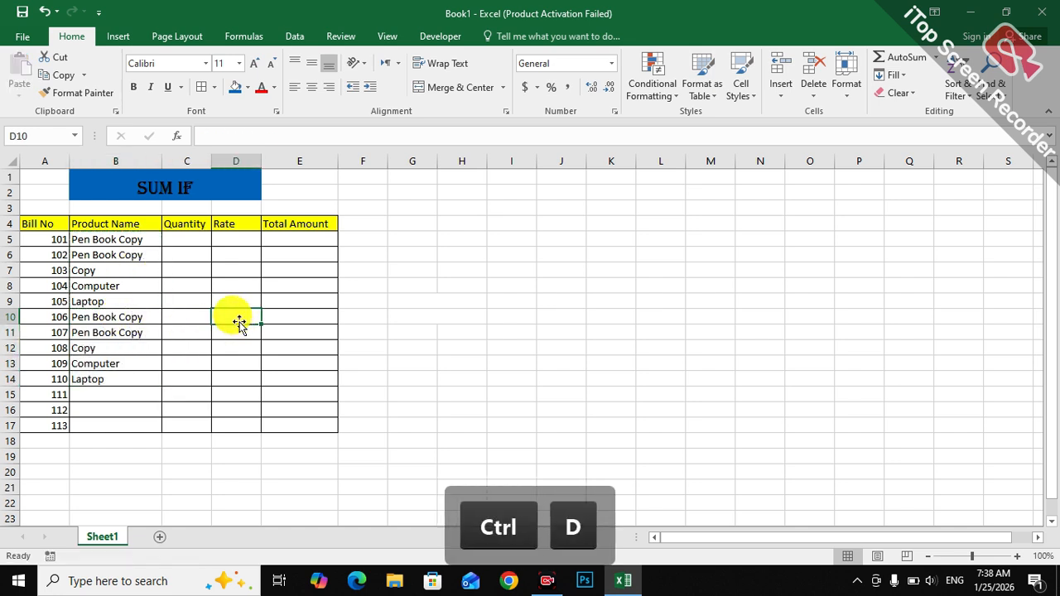
# - Enter the quantities 10, 30, 5, 8 and 2 in cells C5 to C9
pyautogui.click(191, 239)
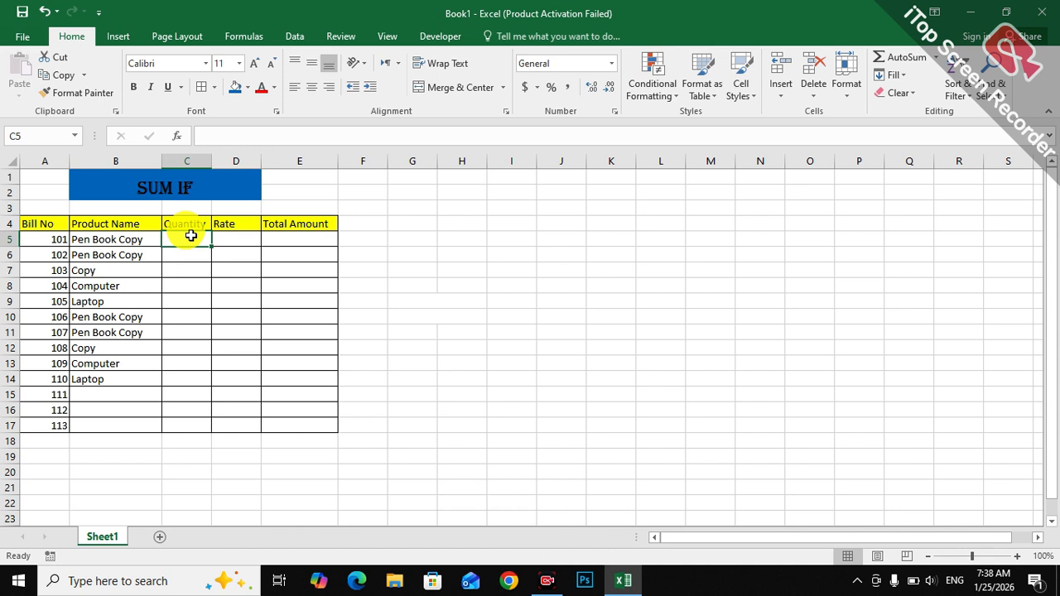
pyautogui.write('10')
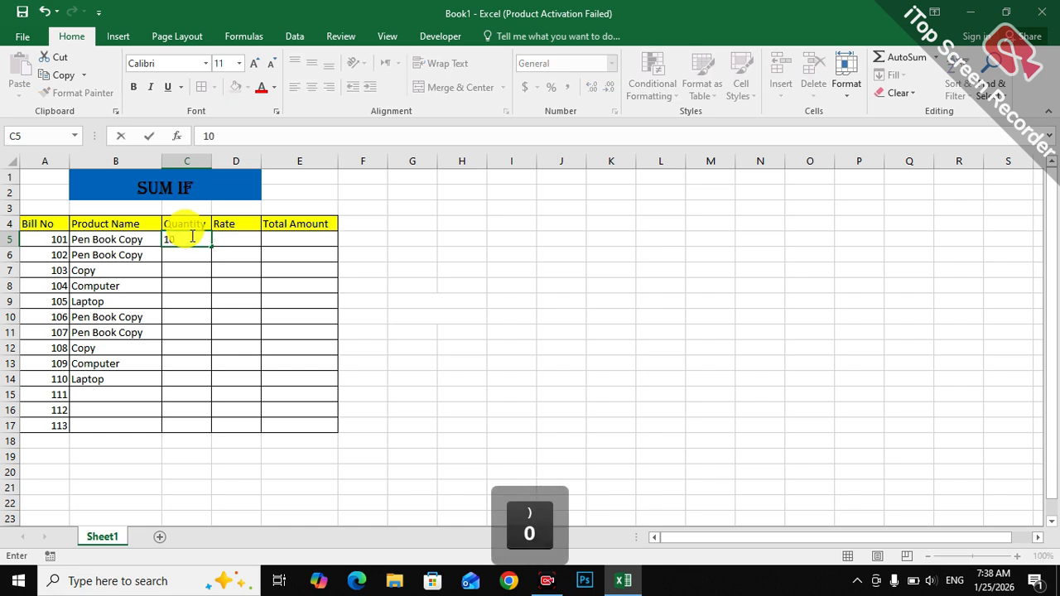
pyautogui.press('Down')
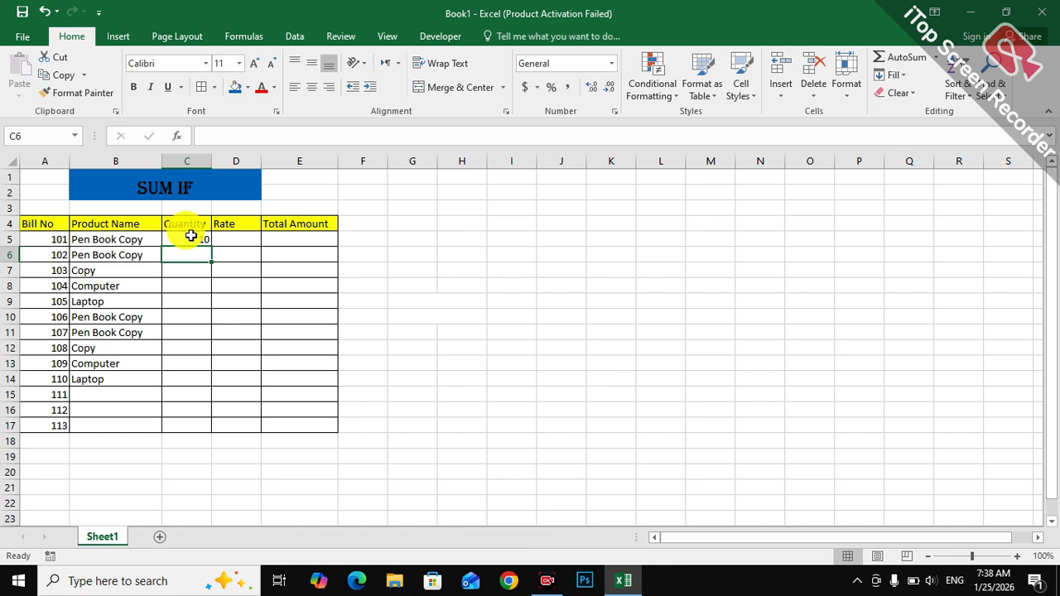
pyautogui.write('30')
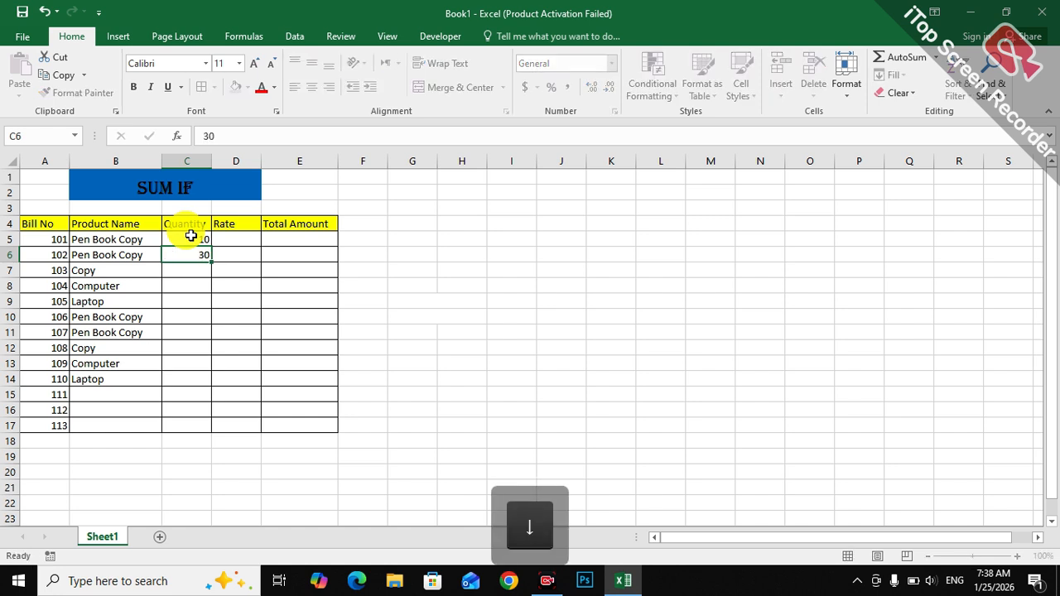
pyautogui.press('Down')
pyautogui.write('5')
pyautogui.press('Down')
pyautogui.write('8')
pyautogui.press('Down')
pyautogui.write('2')
pyautogui.press('Down')
# - Enter the quantities 3, 45, 6, 7 and 10 in cells C10 to C14
pyautogui.write('3')
pyautogui.press('Down')
pyautogui.write('45')
pyautogui.press('Down')
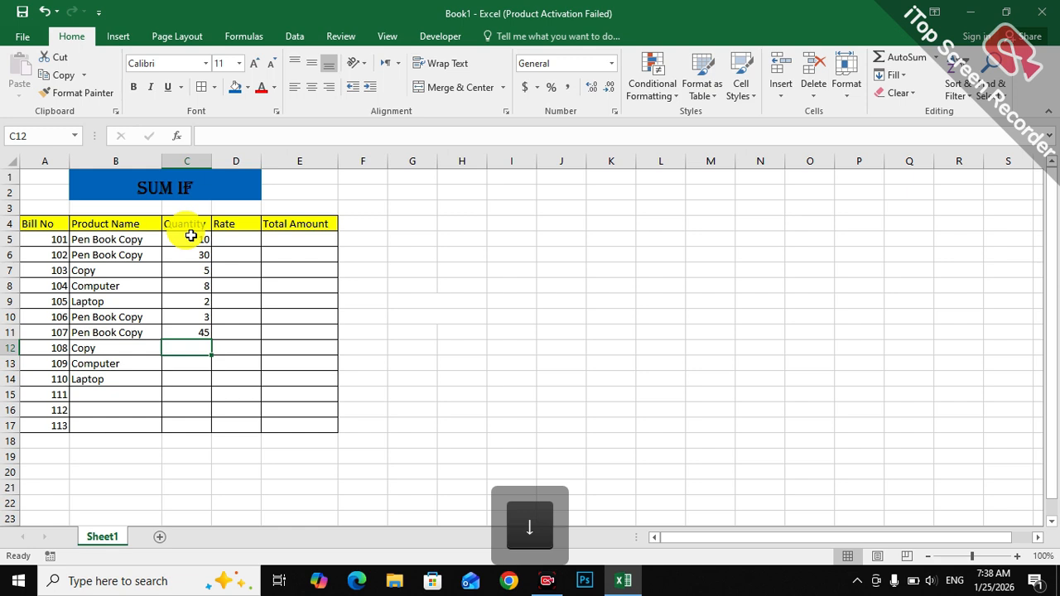
pyautogui.write('6')
pyautogui.press('Down')
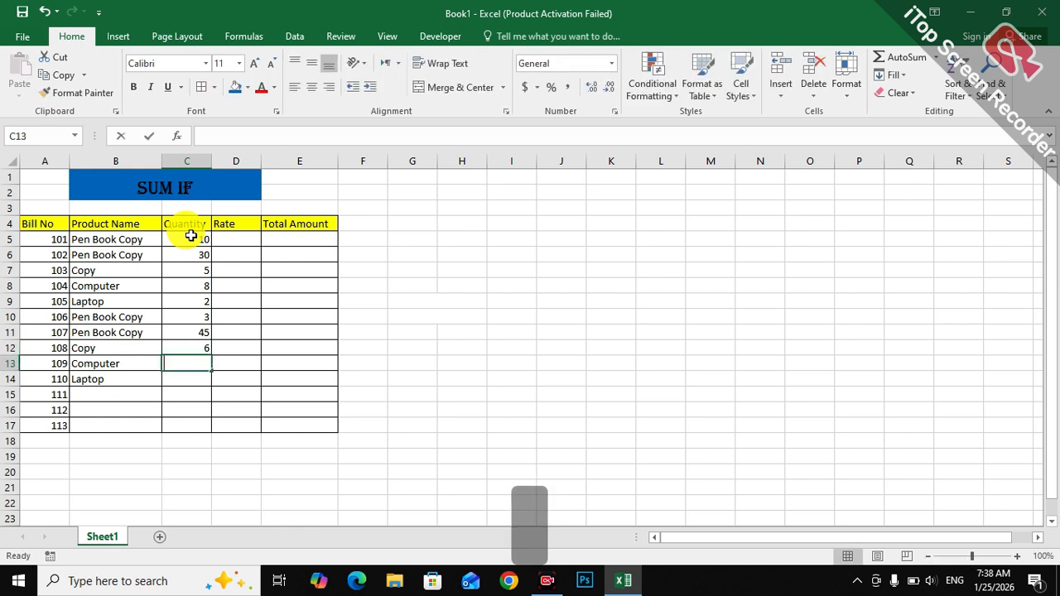
pyautogui.write('7')
pyautogui.press('Down')
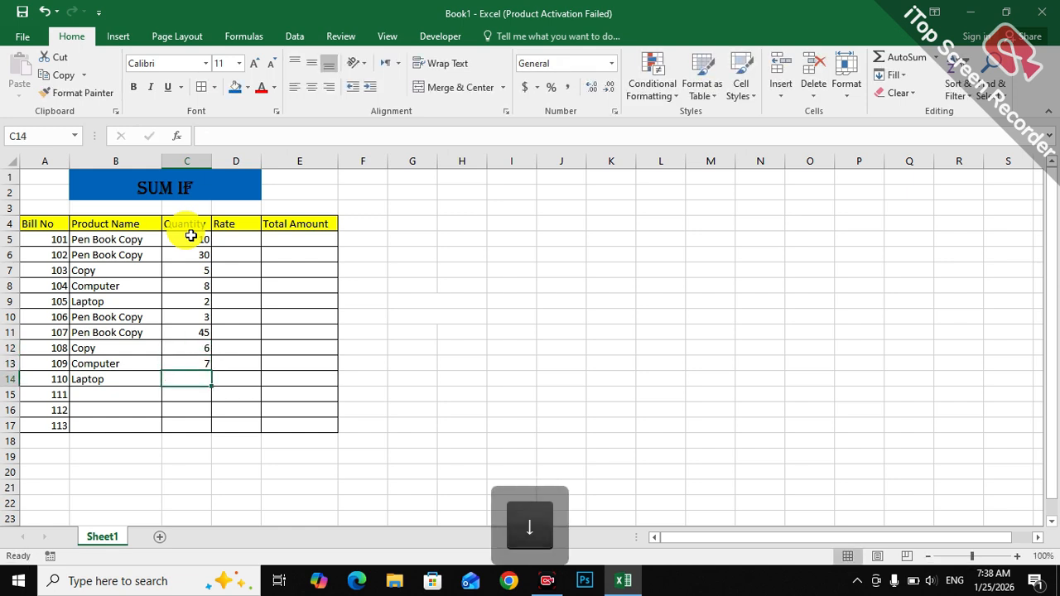
pyautogui.write('10')
pyautogui.press('Down')
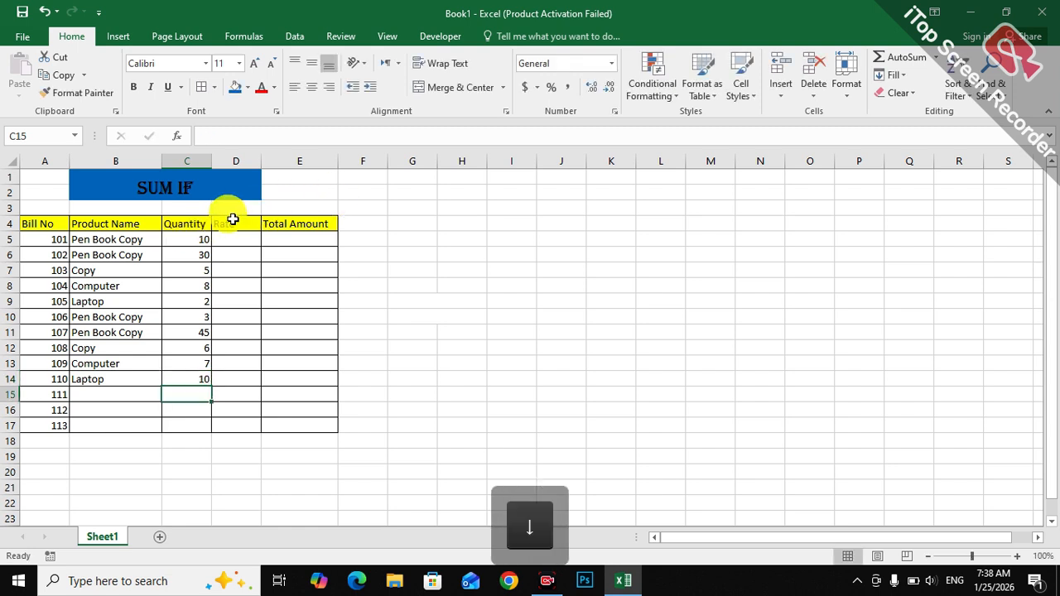
# - Enter the rates 9000, 2000, 3000 and 4000 in cells D5 to D8
pyautogui.click(228, 239)
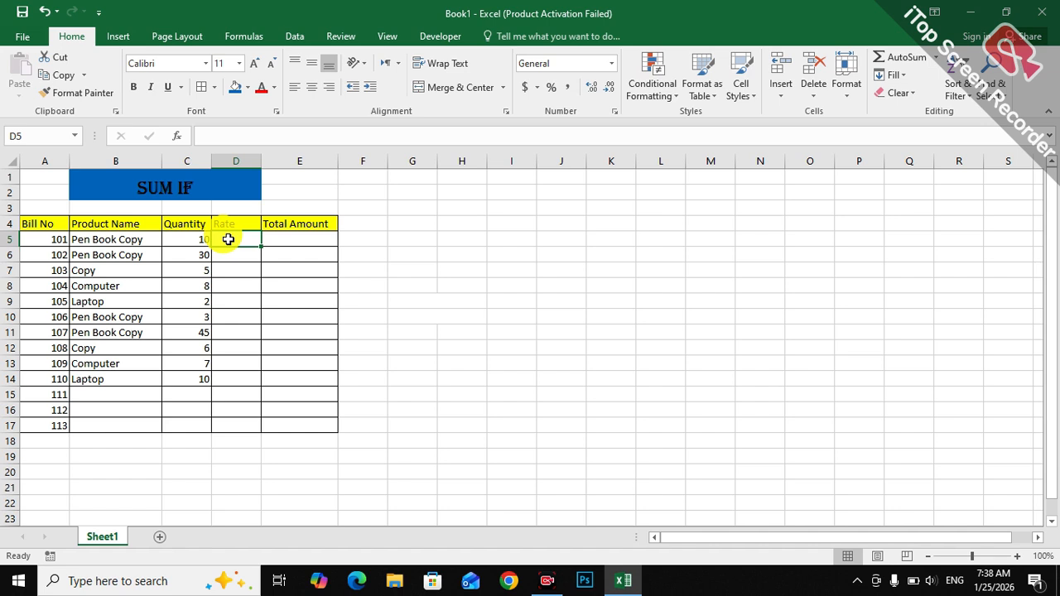
pyautogui.write('9000')
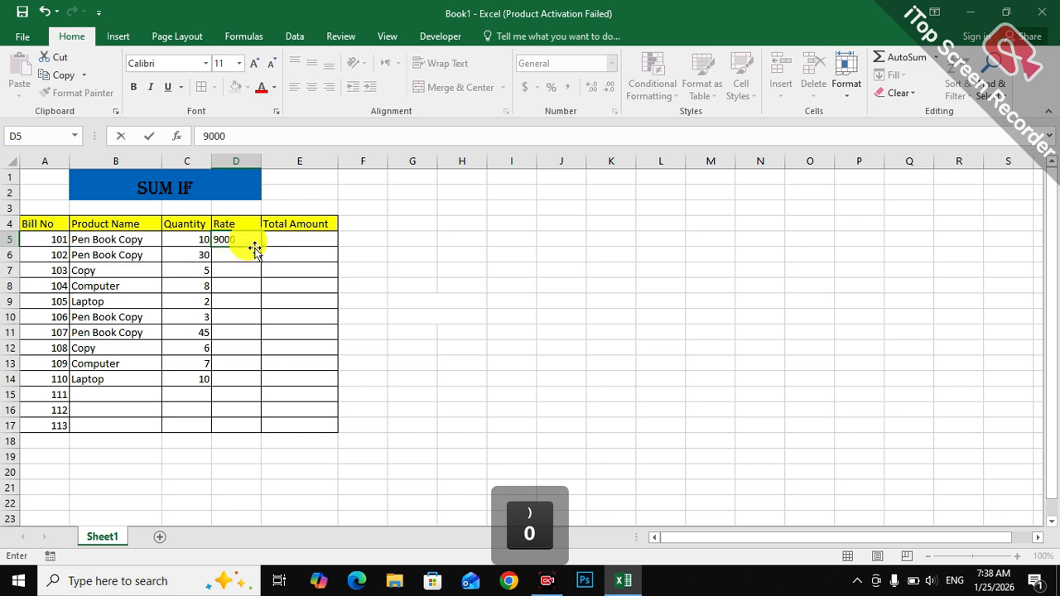
pyautogui.press('Return')
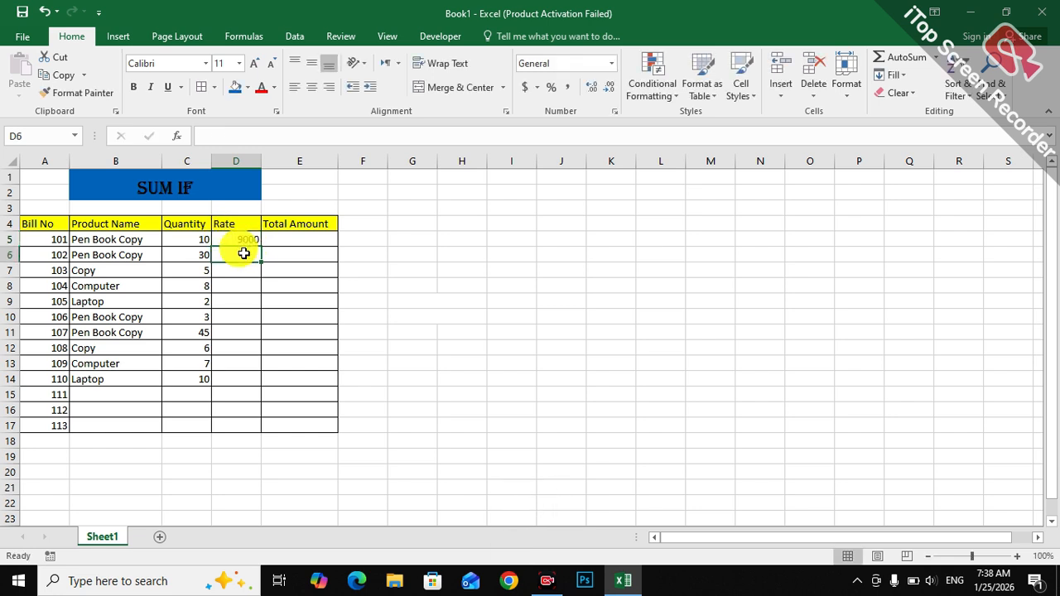
pyautogui.write('2000')
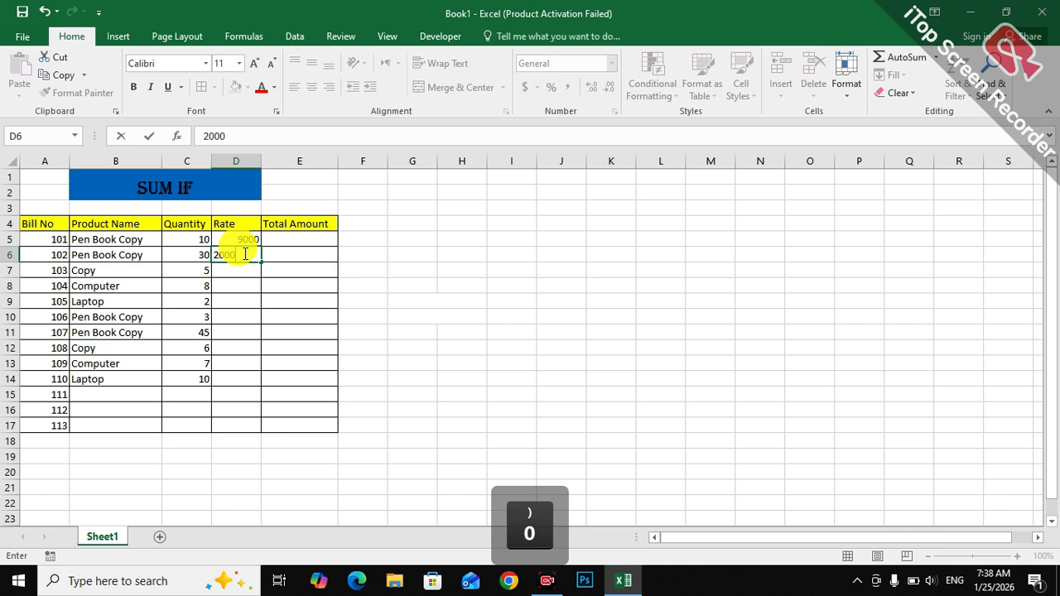
pyautogui.press('Return')
pyautogui.write('3000')
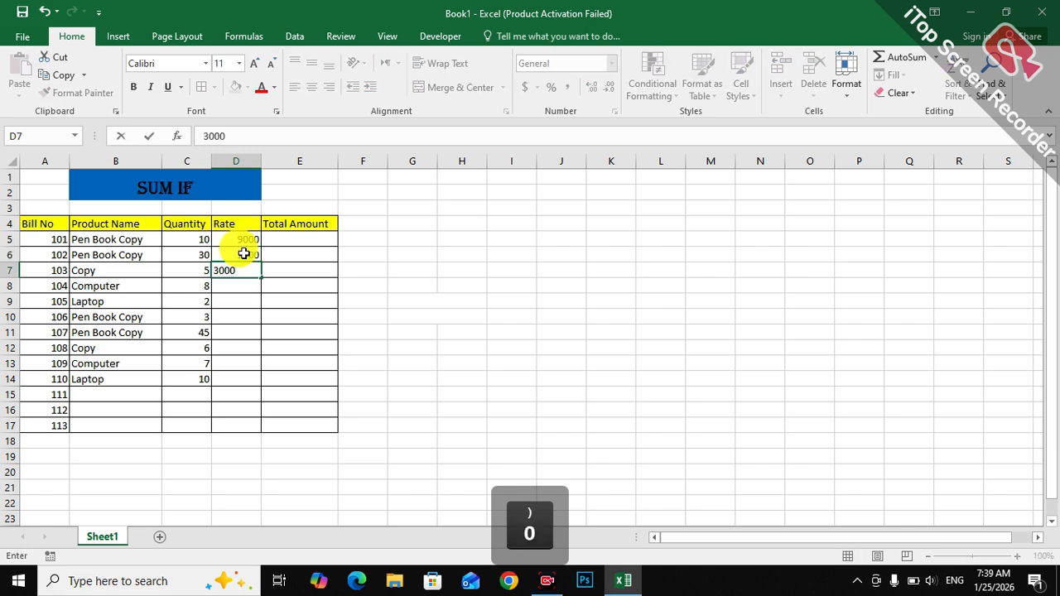
pyautogui.press('Down')
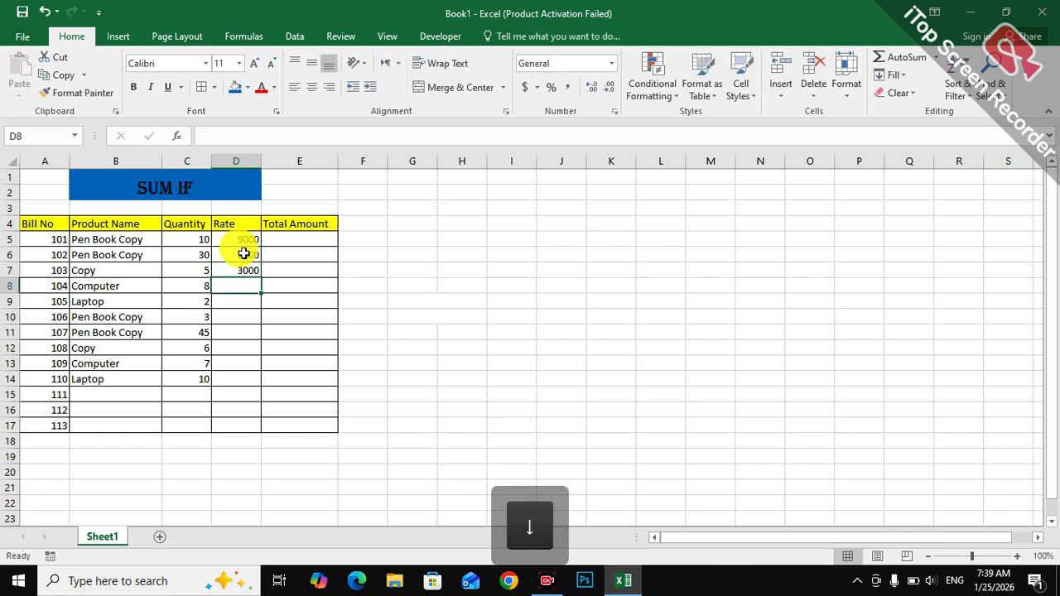
pyautogui.write('4000')
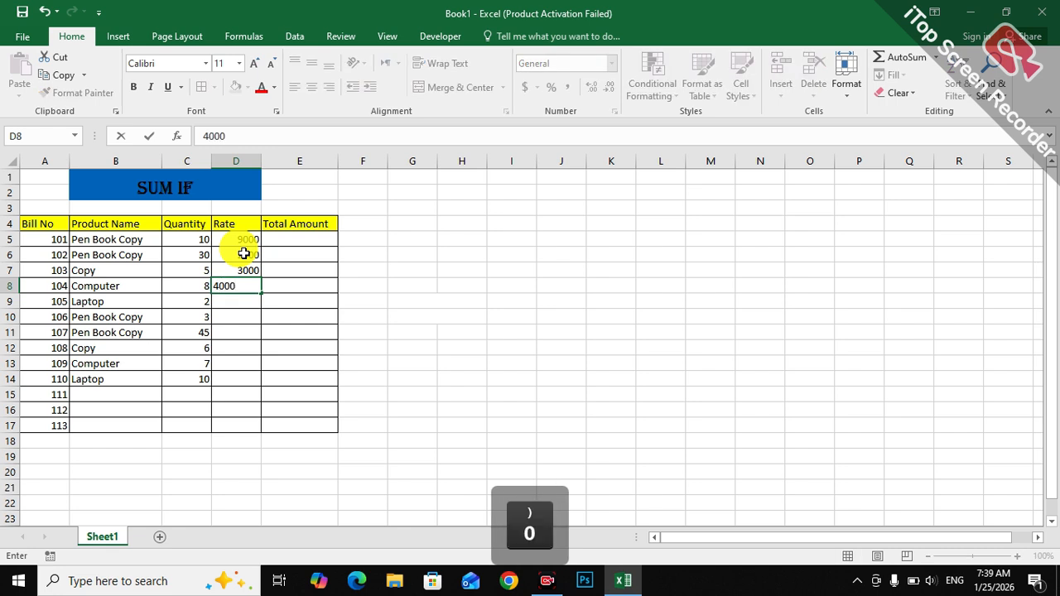
pyautogui.press('Down')
# - Enter the rates 200, 300 and 100 in cells D9 to D11
pyautogui.write('2')
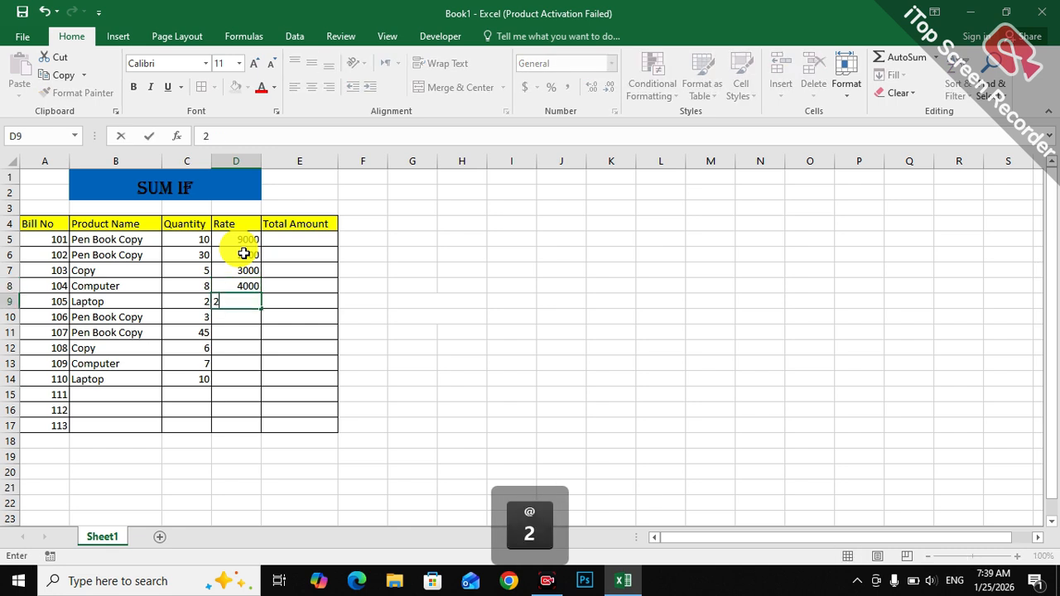
pyautogui.write('00')
pyautogui.press('Down')
pyautogui.write('30')
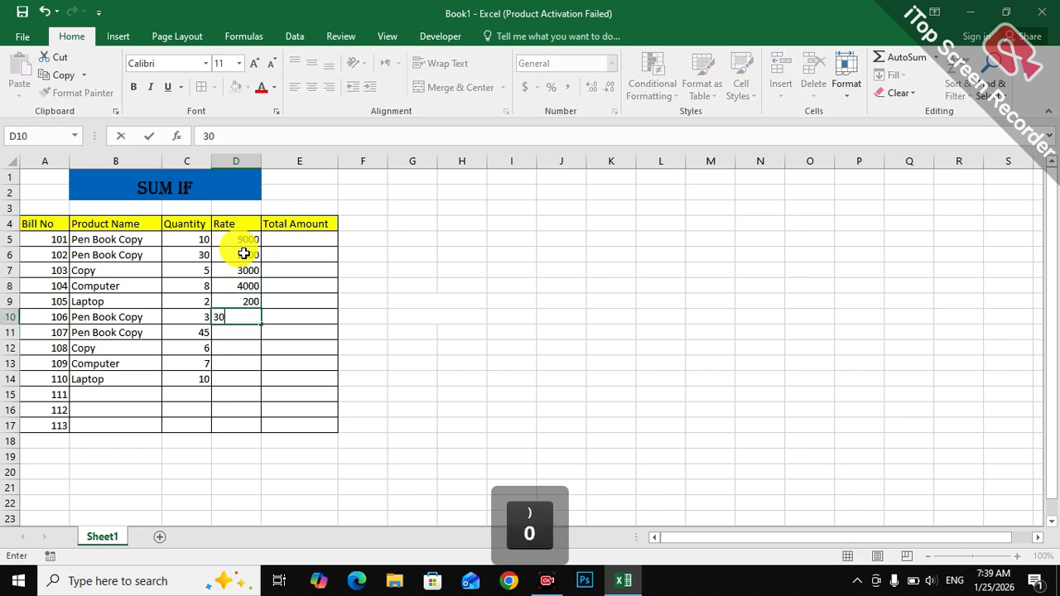
pyautogui.press('Down')
pyautogui.write('100')
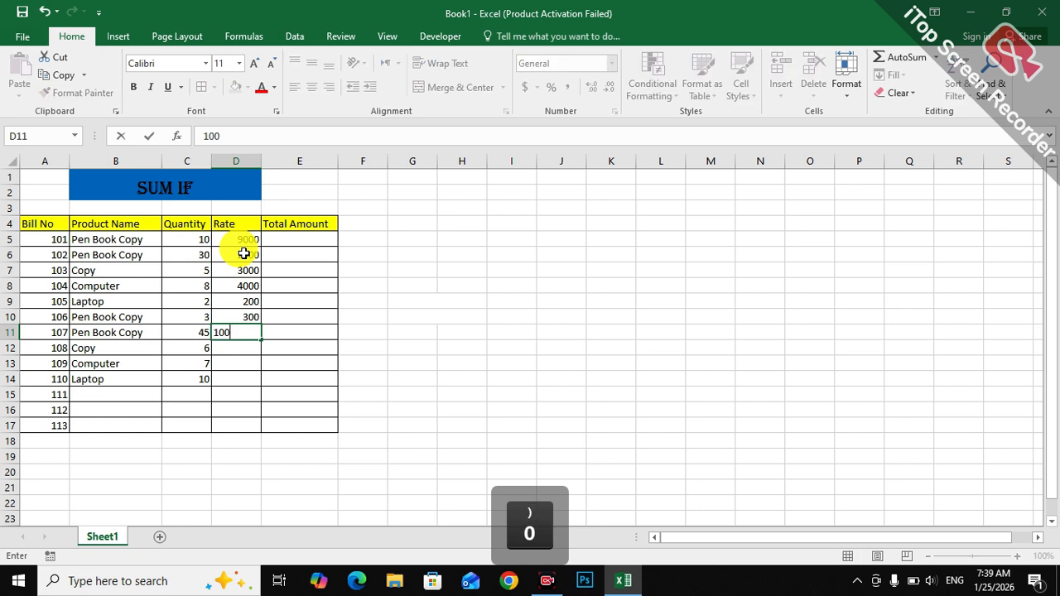
pyautogui.press('Down')
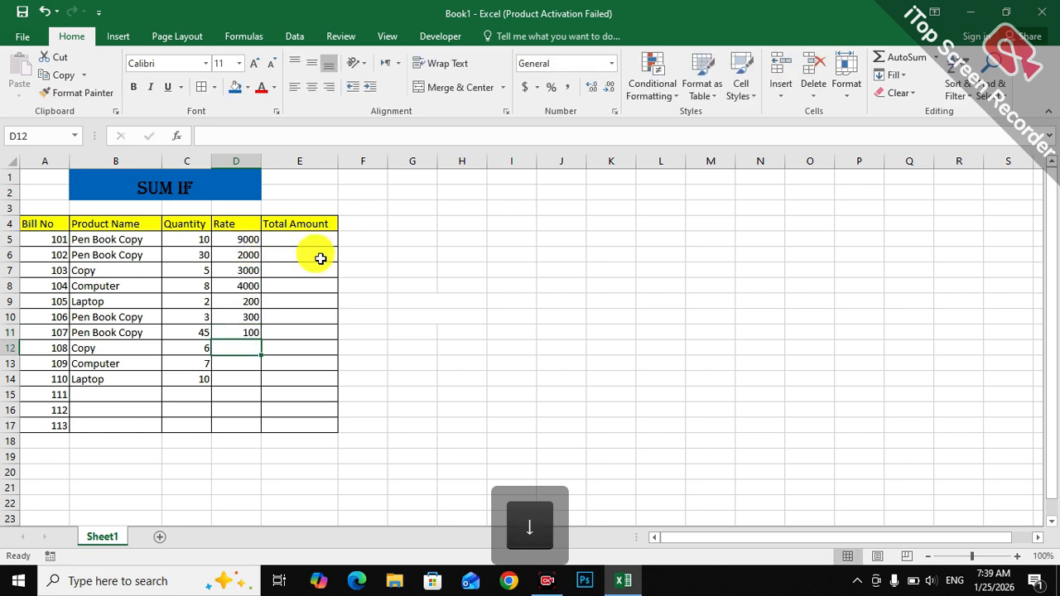
# - Enter the formula =SUM(C5*D5) in cell E5 to calculate the first bill's total amount
pyautogui.click(299, 238)
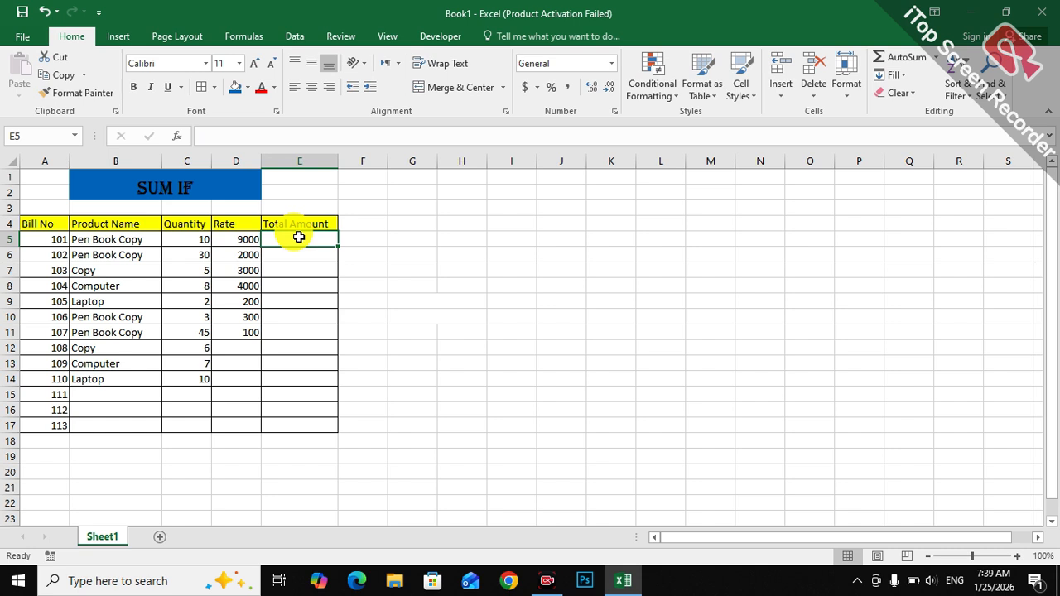
pyautogui.write('=')
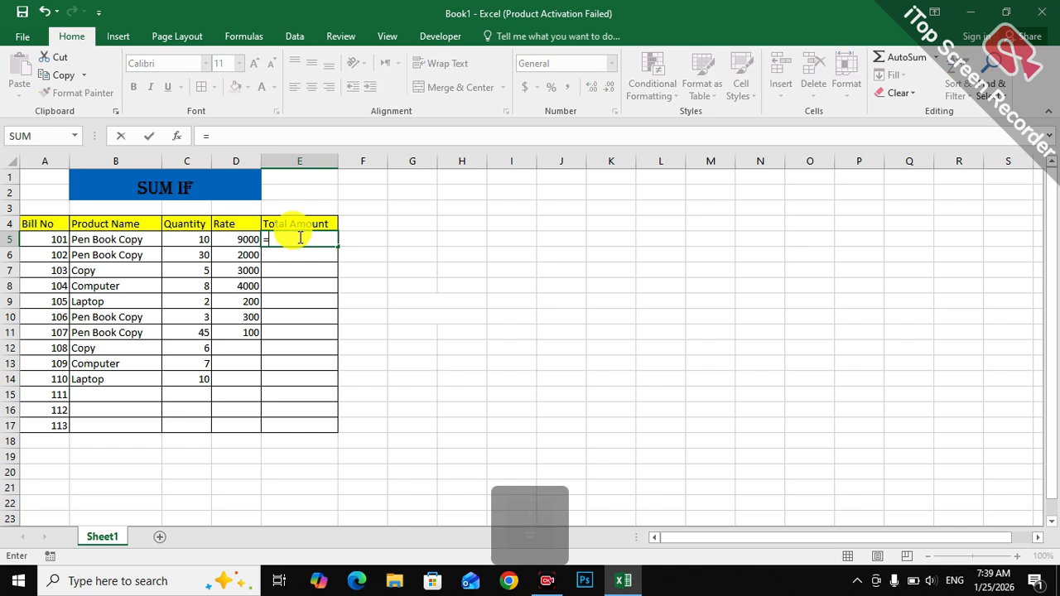
pyautogui.write('Sum')
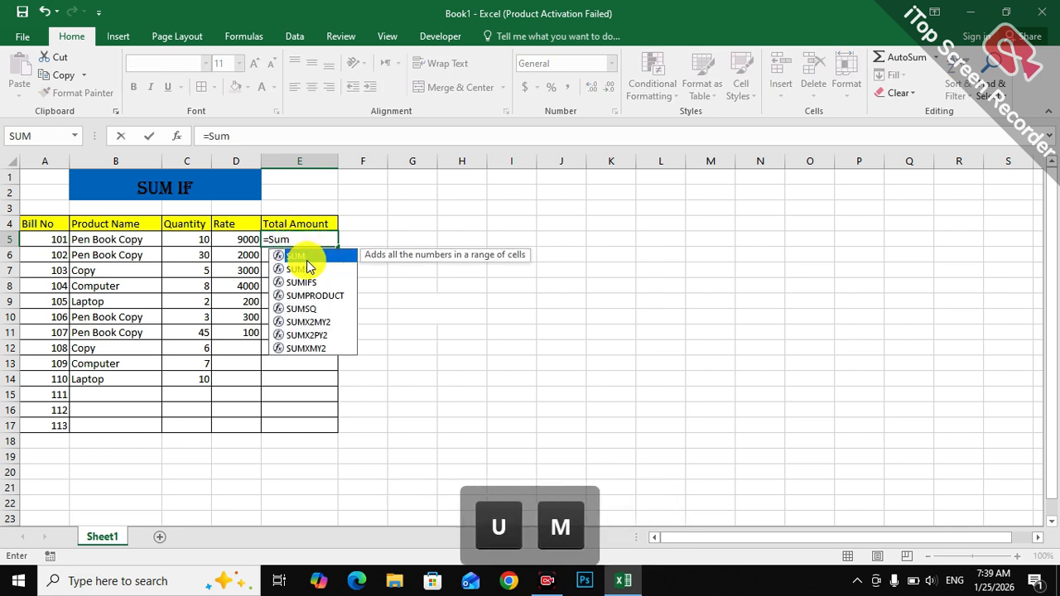
pyautogui.doubleClick(305, 259)
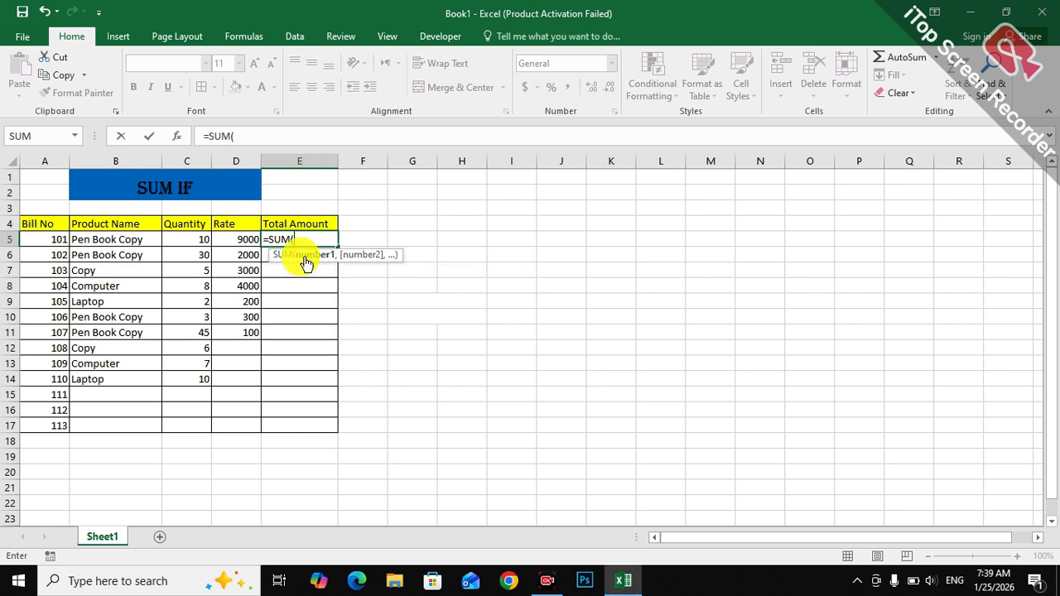
pyautogui.click(185, 242)
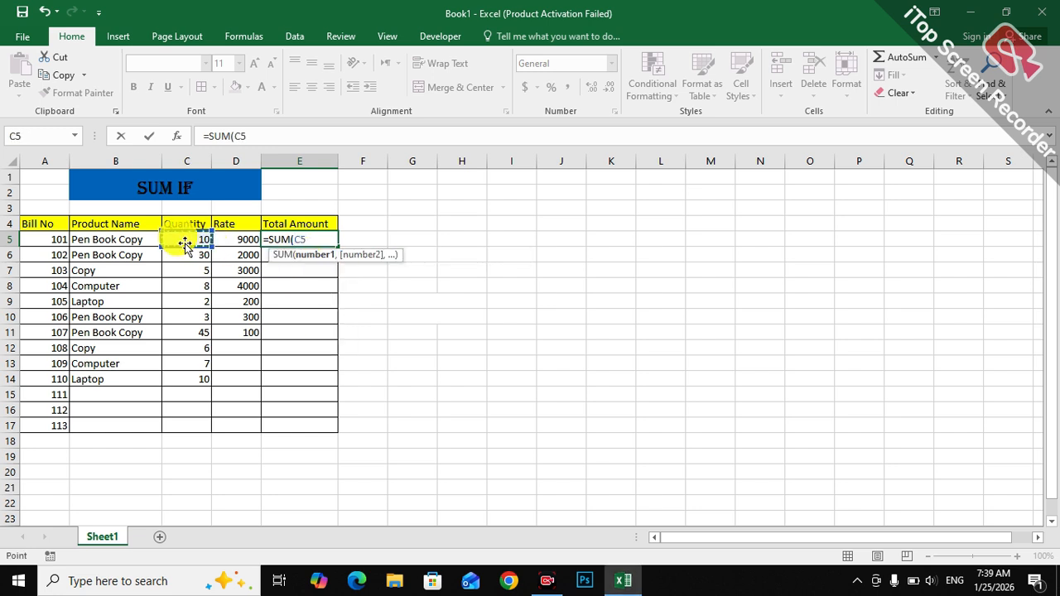
pyautogui.write('*')
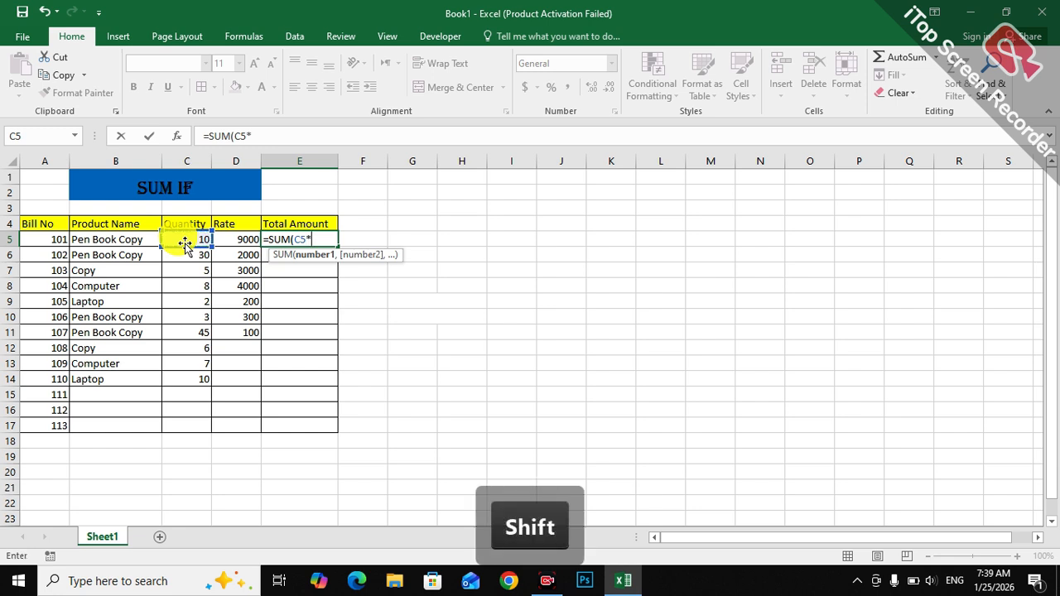
pyautogui.click(228, 242)
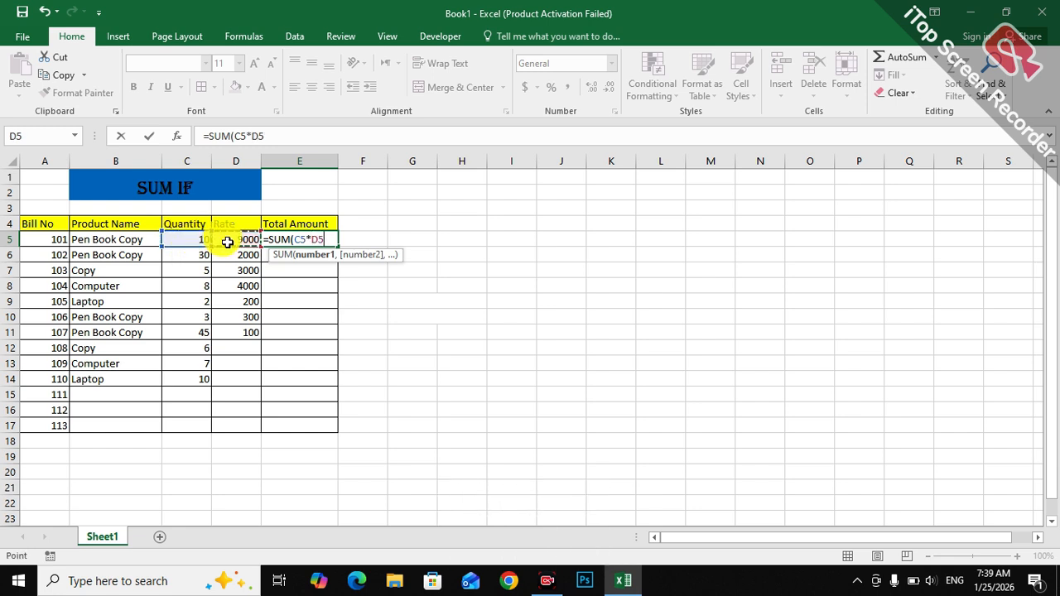
pyautogui.write(')')
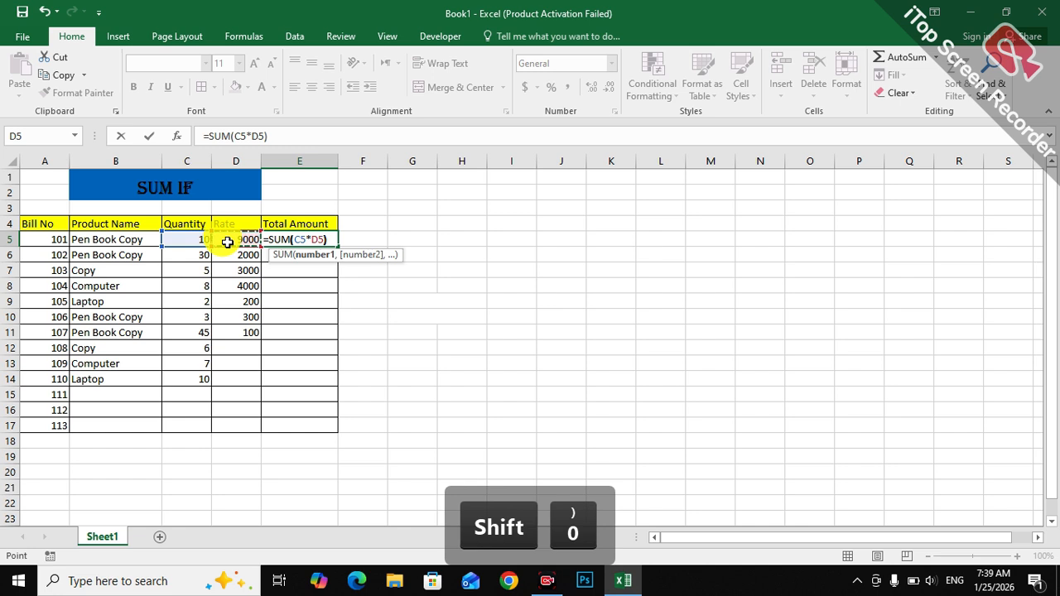
pyautogui.press('Return')
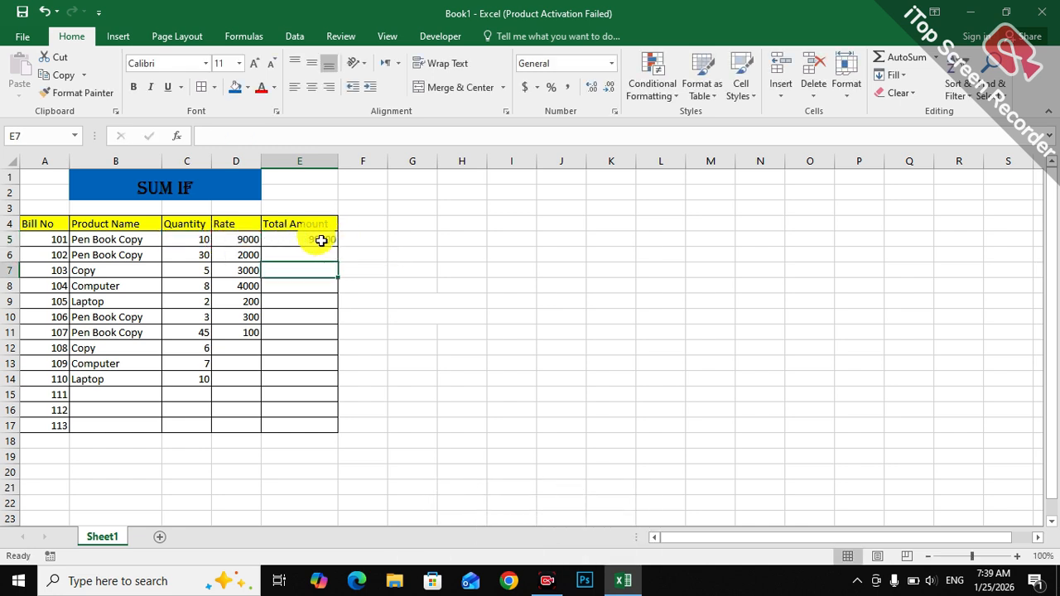
# - Fill the total amount formula from E5 down to E11
pyautogui.click(323, 242)
pyautogui.moveTo(337, 247); pyautogui.dragTo(345, 340)
pyautogui.click(419, 320)
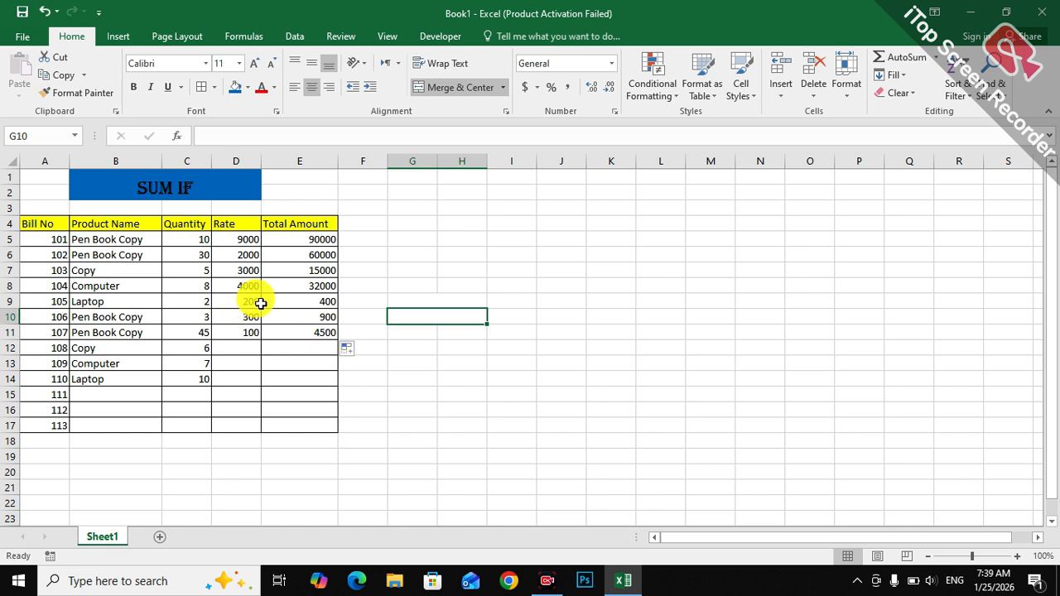
pyautogui.click(422, 333)
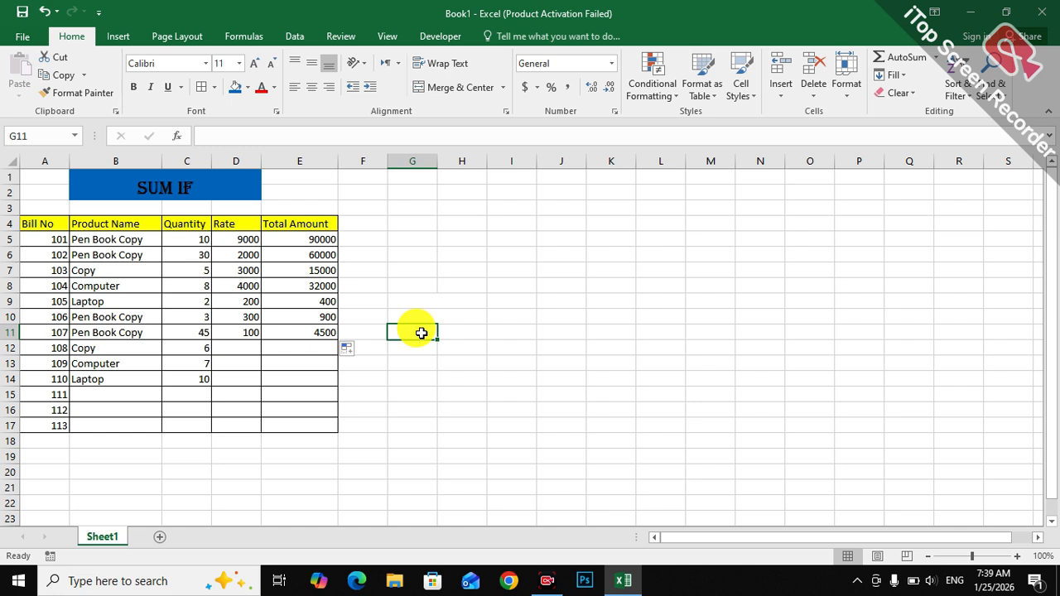
# - Enter Copy in the merged cell G9:H9 beside the table
pyautogui.moveTo(467, 298); pyautogui.dragTo(467, 315)
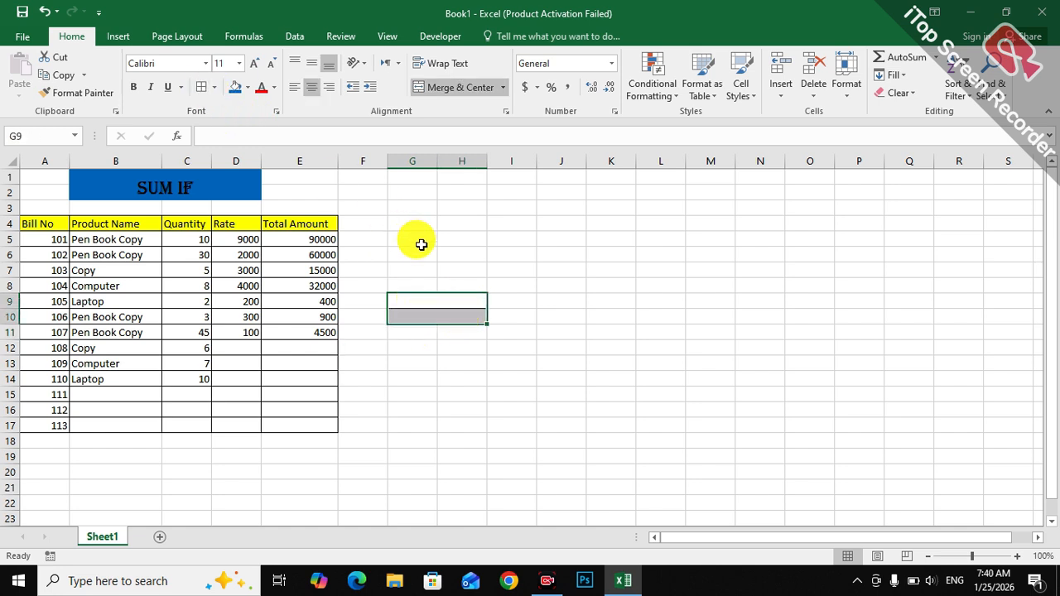
pyautogui.click(421, 303)
pyautogui.write('Cop')
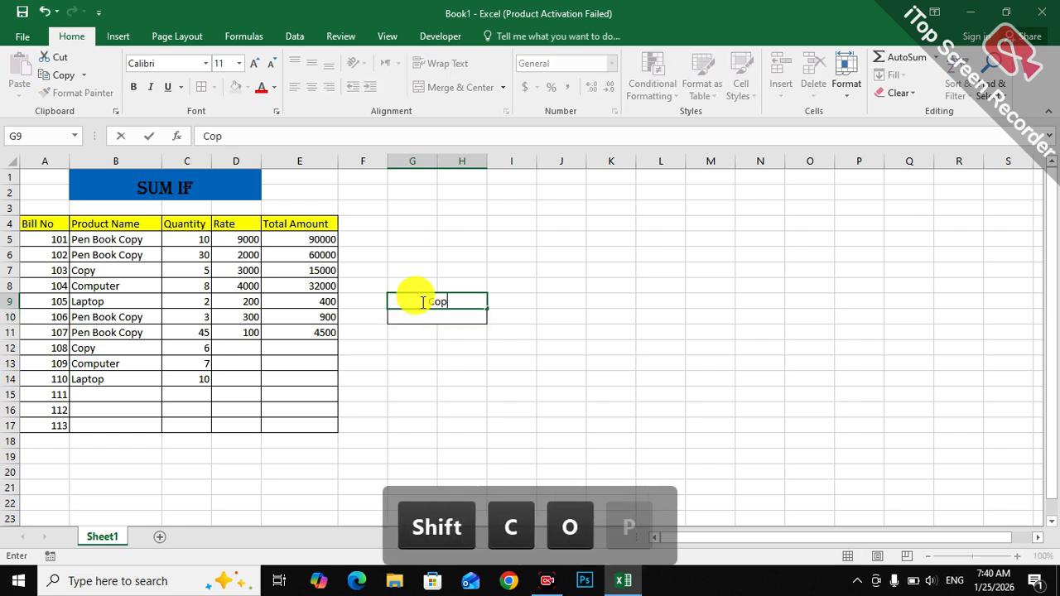
pyautogui.write('y')
pyautogui.press('Return')
# - Clear the text from the merged cell G9:H9
pyautogui.click(445, 335)
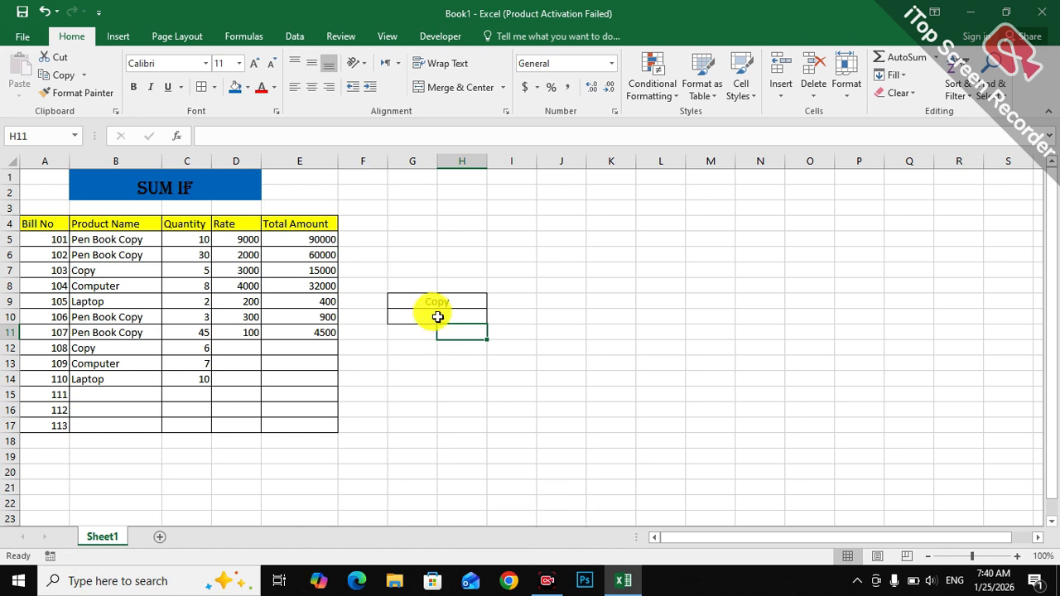
pyautogui.moveTo(443, 318); pyautogui.dragTo(431, 315)
pyautogui.click(461, 87)
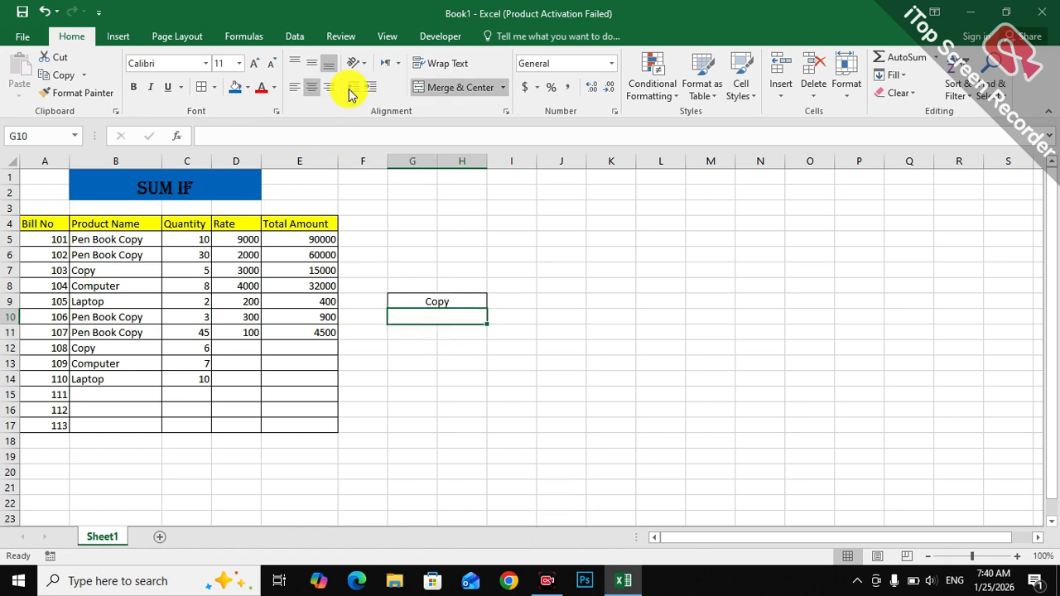
pyautogui.click(215, 89)
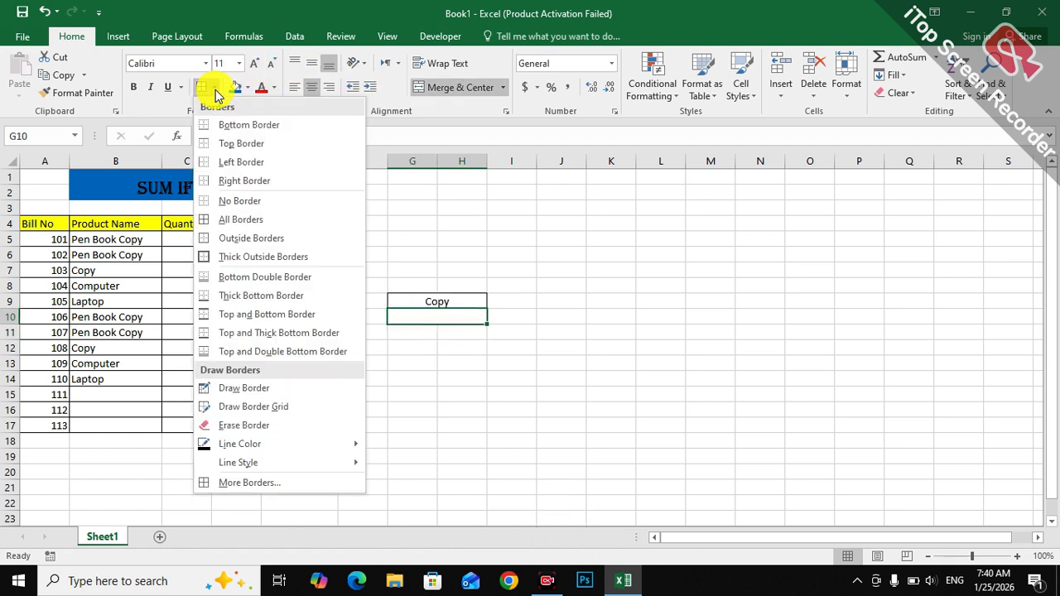
pyautogui.click(413, 218)
pyautogui.click(422, 300)
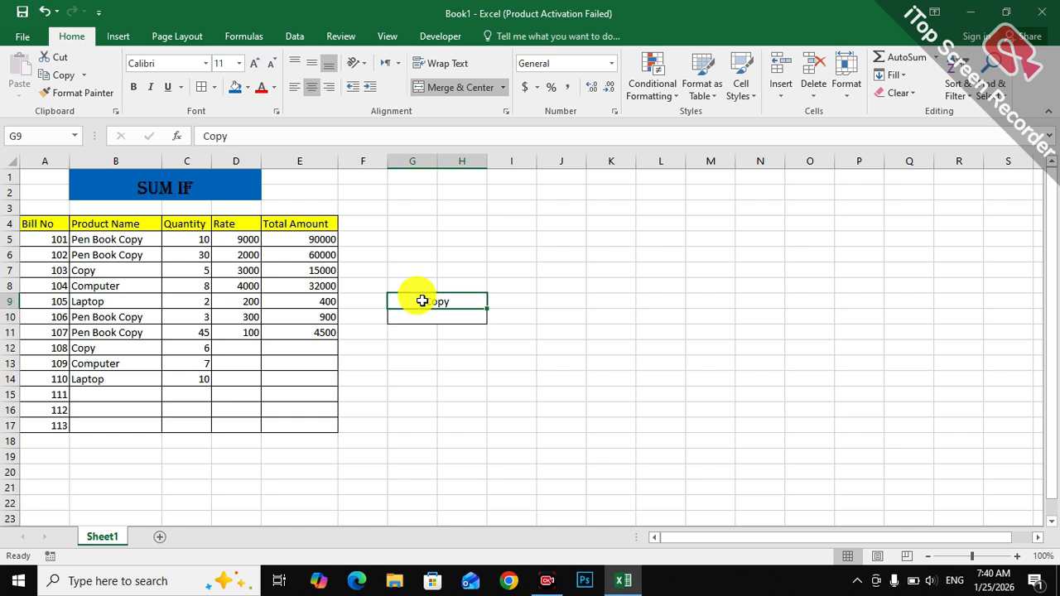
pyautogui.press('BackSpace')
pyautogui.click(555, 335)
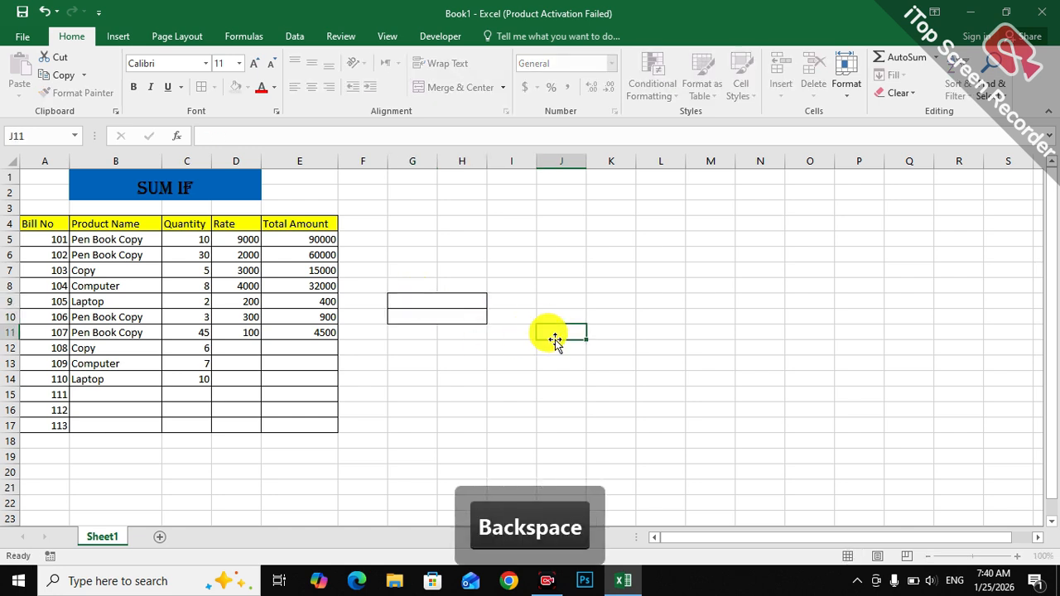
# - Add List data validation to the merged cell G9:H9 with the product names =$B$5:$B$16 as its source
pyautogui.click(298, 34)
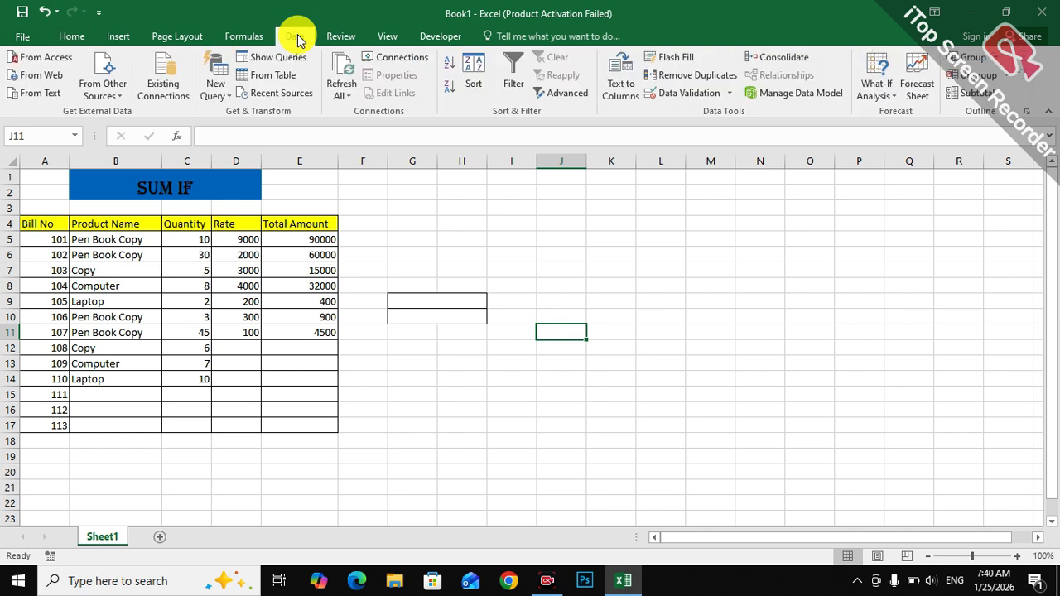
pyautogui.click(450, 301)
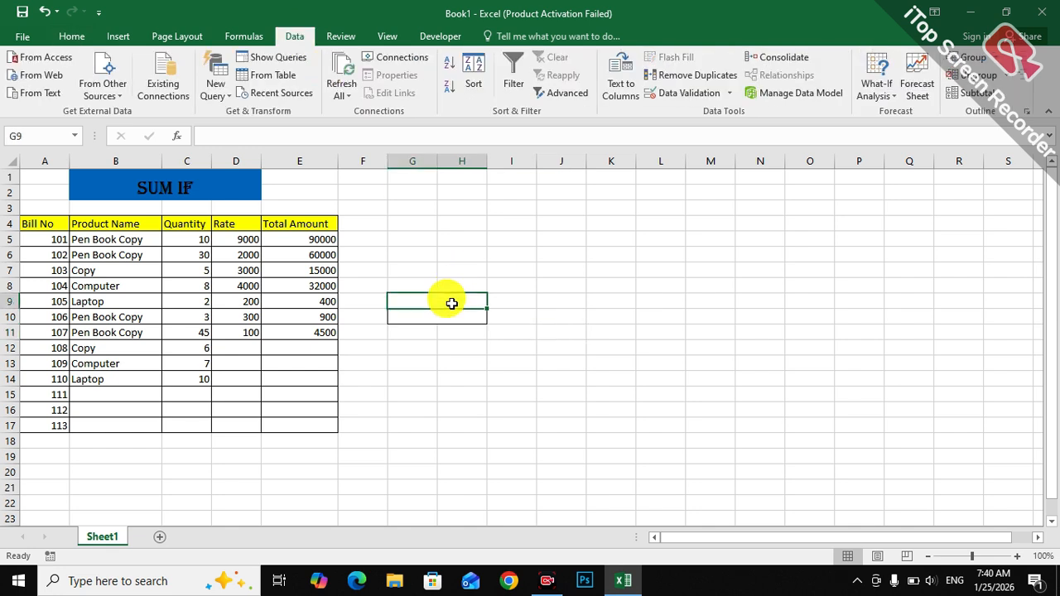
pyautogui.click(687, 93)
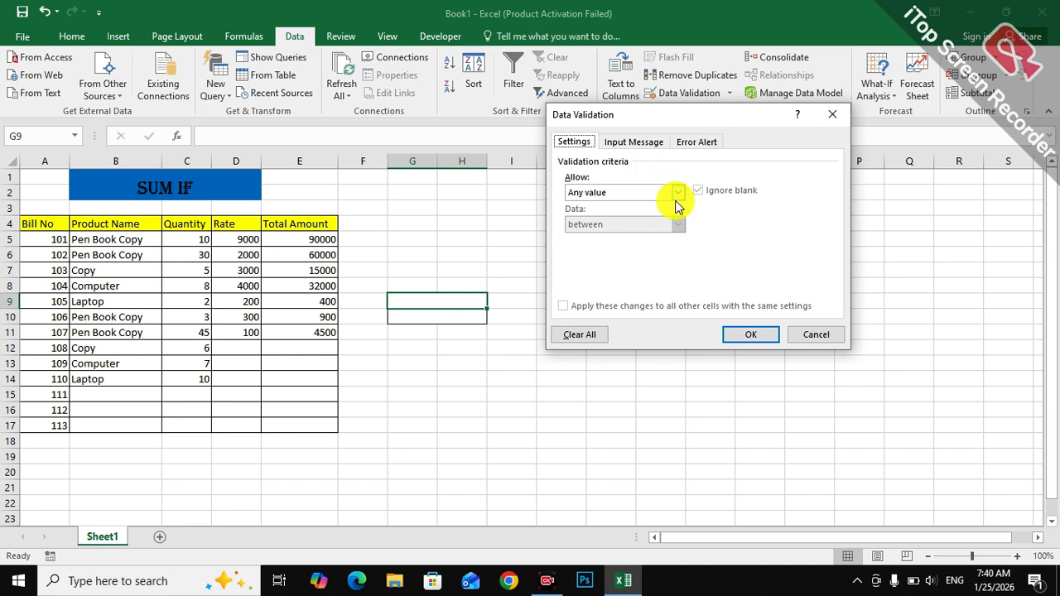
pyautogui.click(676, 193)
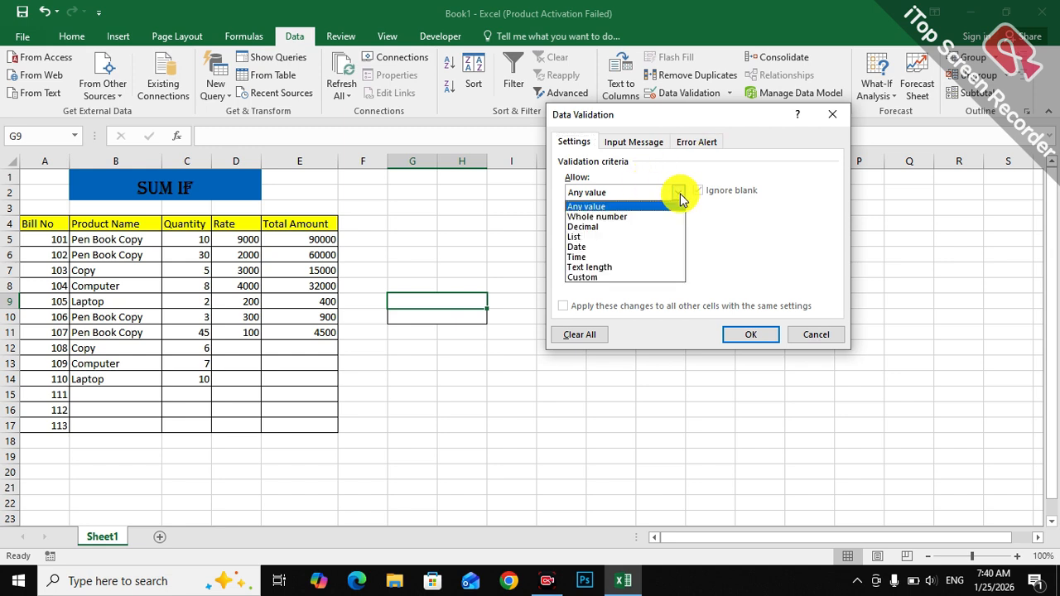
pyautogui.click(614, 238)
pyautogui.click(602, 256)
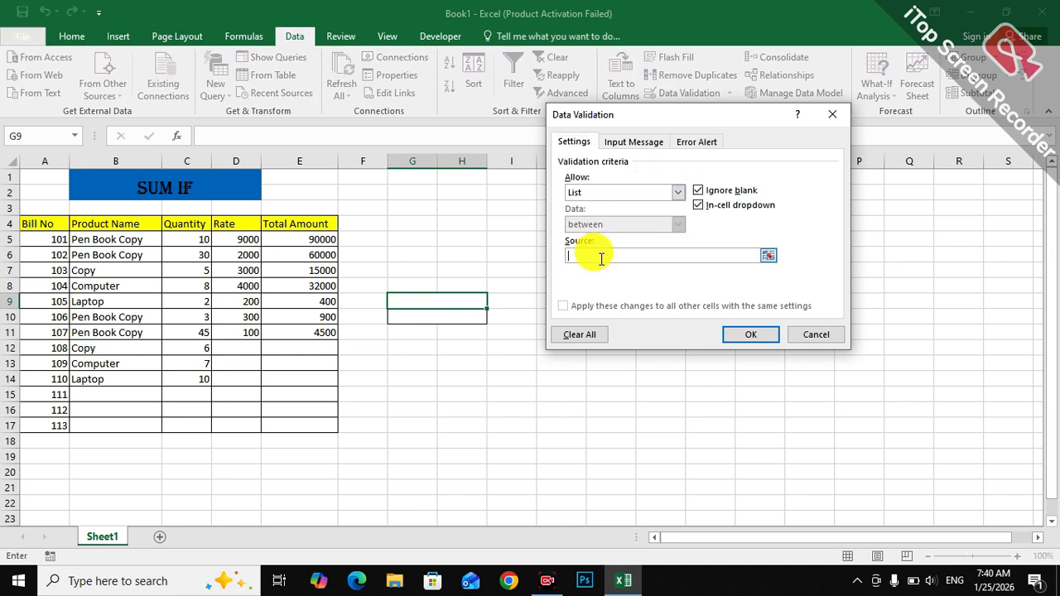
pyautogui.moveTo(113, 240); pyautogui.dragTo(118, 410)
pyautogui.click(759, 340)
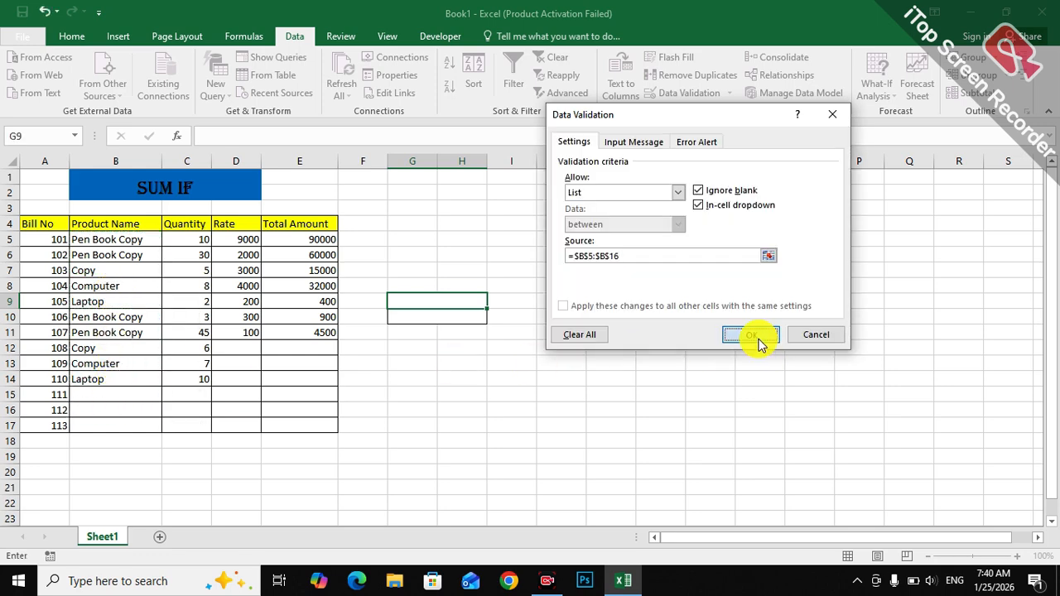
# - Apply the list validation to the merged cell G9:H9 and choose Laptop from its drop-down list
pyautogui.click(758, 336)
pyautogui.click(469, 300)
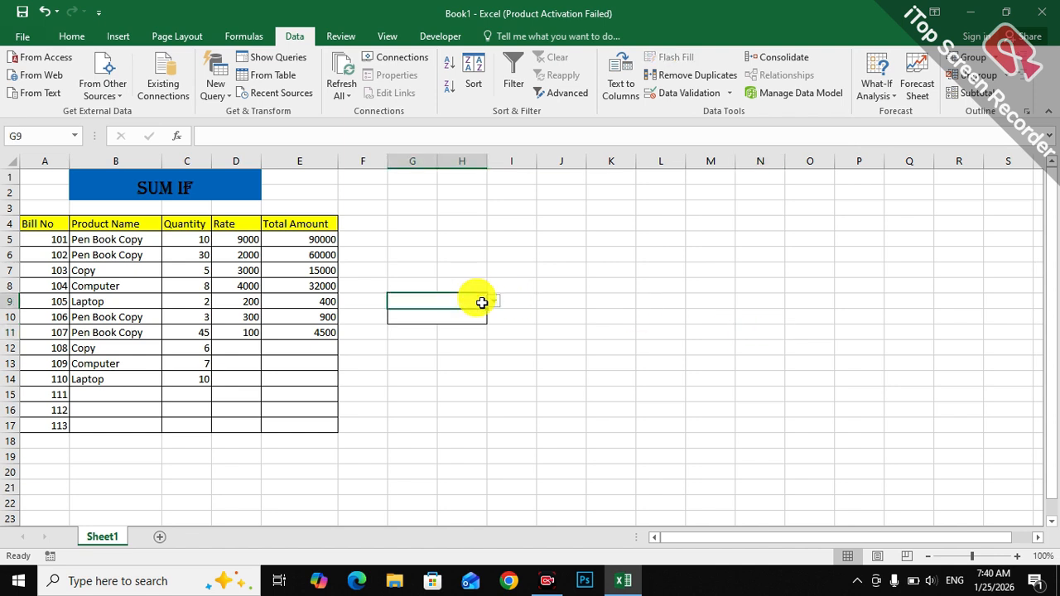
pyautogui.click(494, 302)
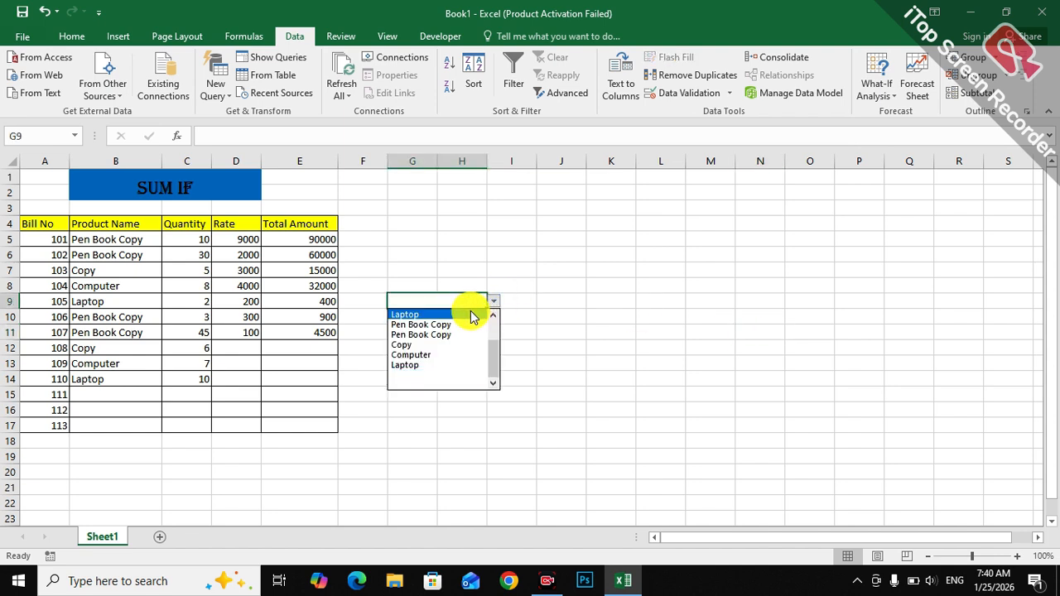
pyautogui.click(470, 313)
# - Start a SUMIF formula in the merged cell G10:H10 with the product names B5:B17 as its range
pyautogui.click(434, 321)
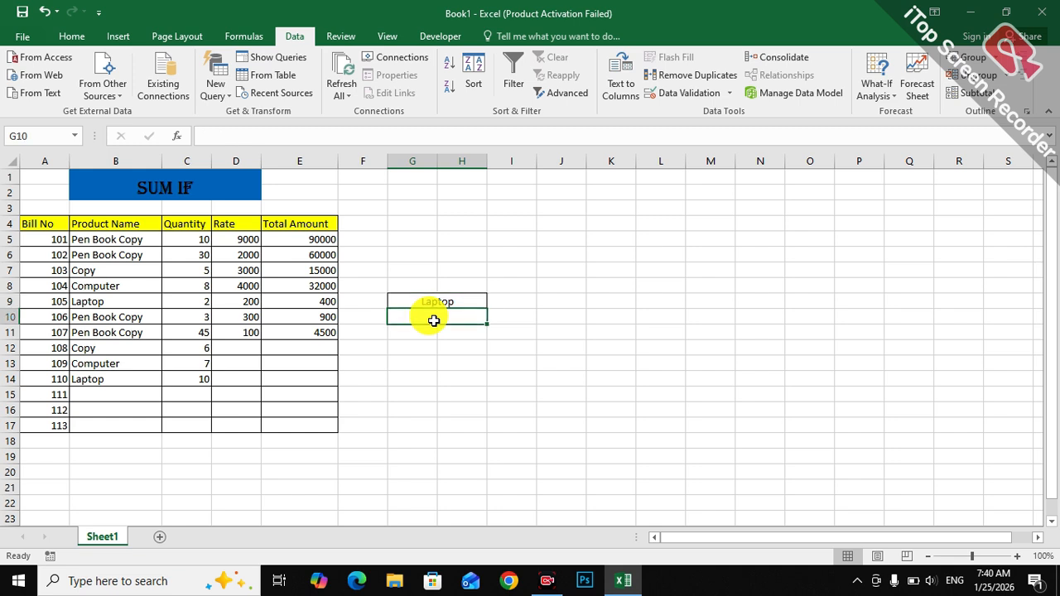
pyautogui.write('=')
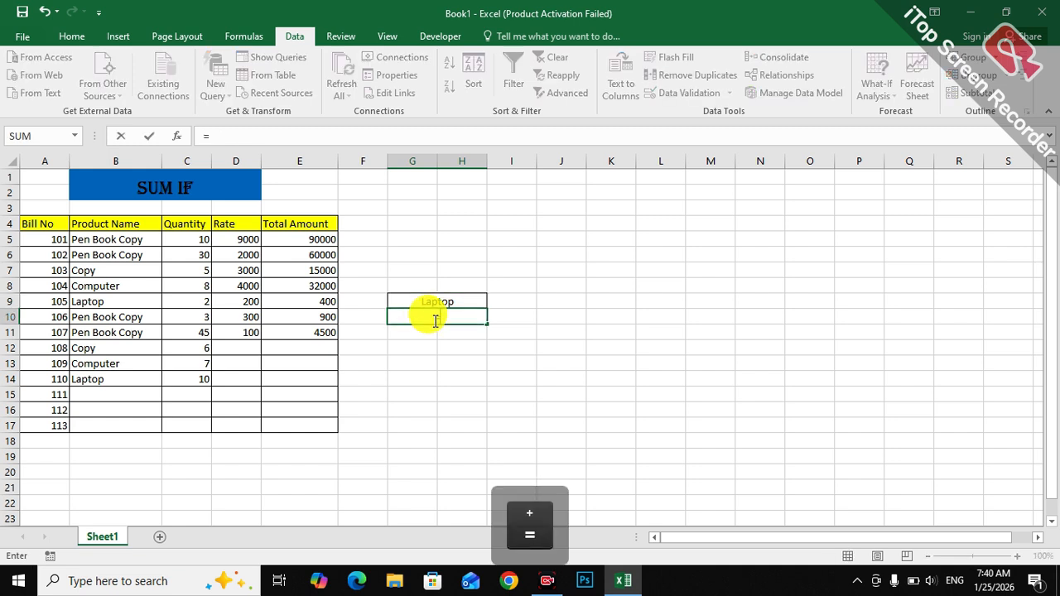
pyautogui.write('SUM')
pyautogui.doubleClick(471, 348)
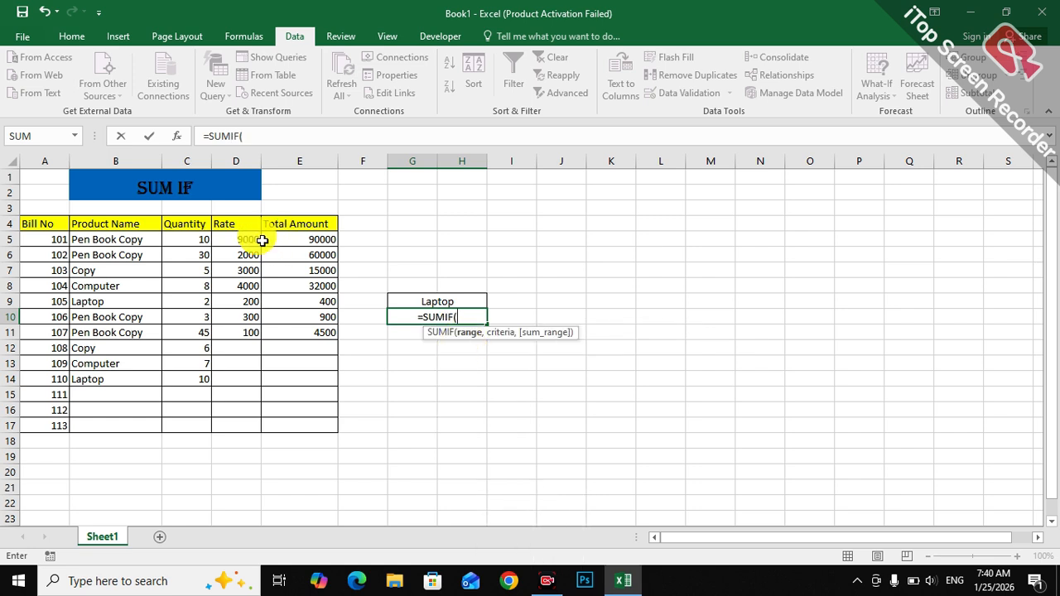
pyautogui.moveTo(104, 238); pyautogui.dragTo(121, 425)
pyautogui.write(',')
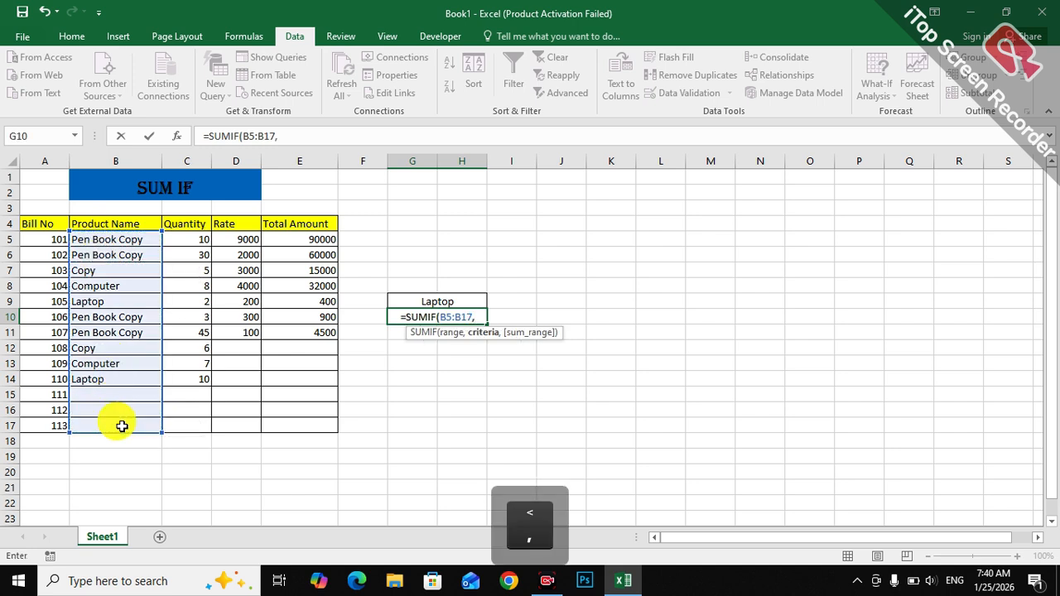
# - Enter "Laptop" in quotation marks as the criteria of the SUMIF formula
pyautogui.write('"')
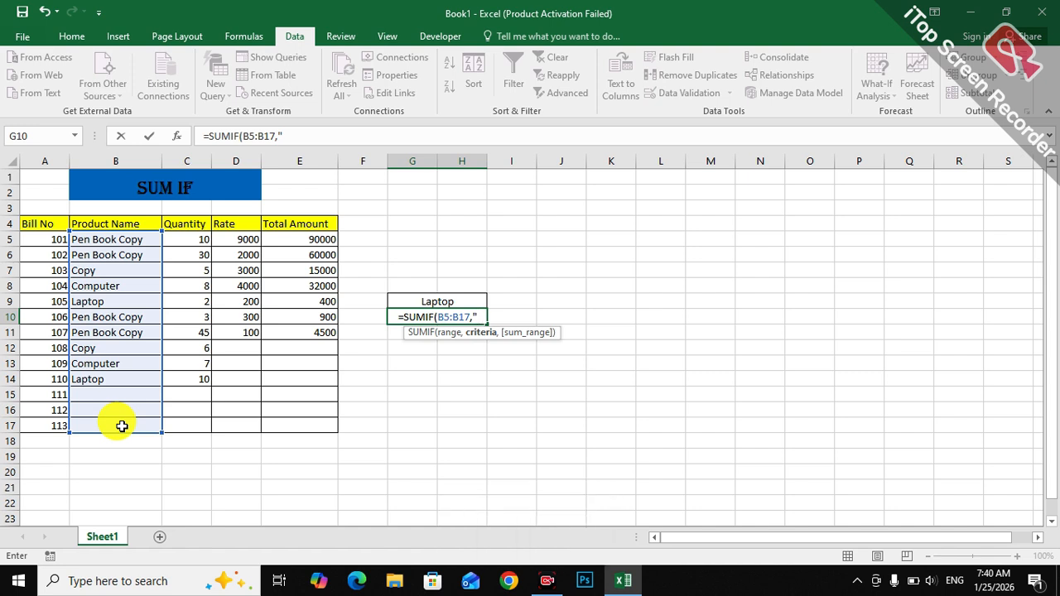
pyautogui.write('l')
pyautogui.press('BackSpace')
pyautogui.write(':')
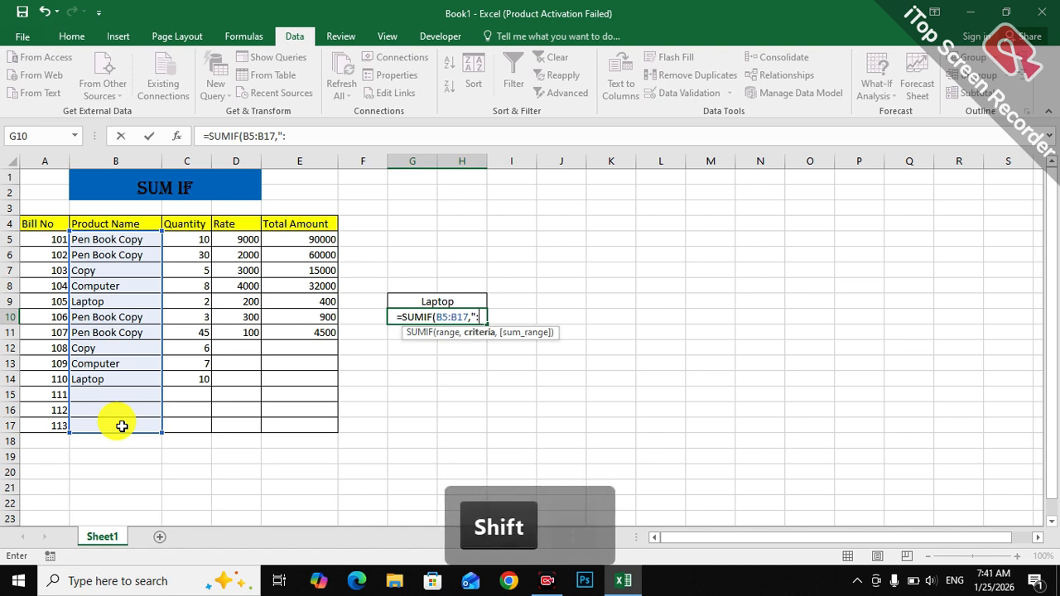
pyautogui.press('BackSpace')
pyautogui.write('Lap')
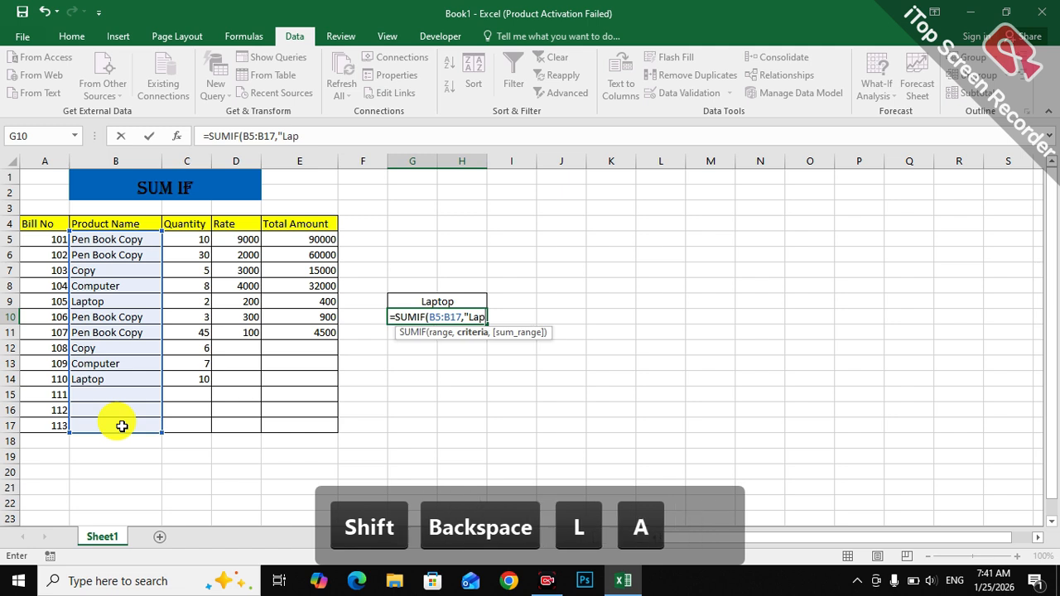
pyautogui.write('top')
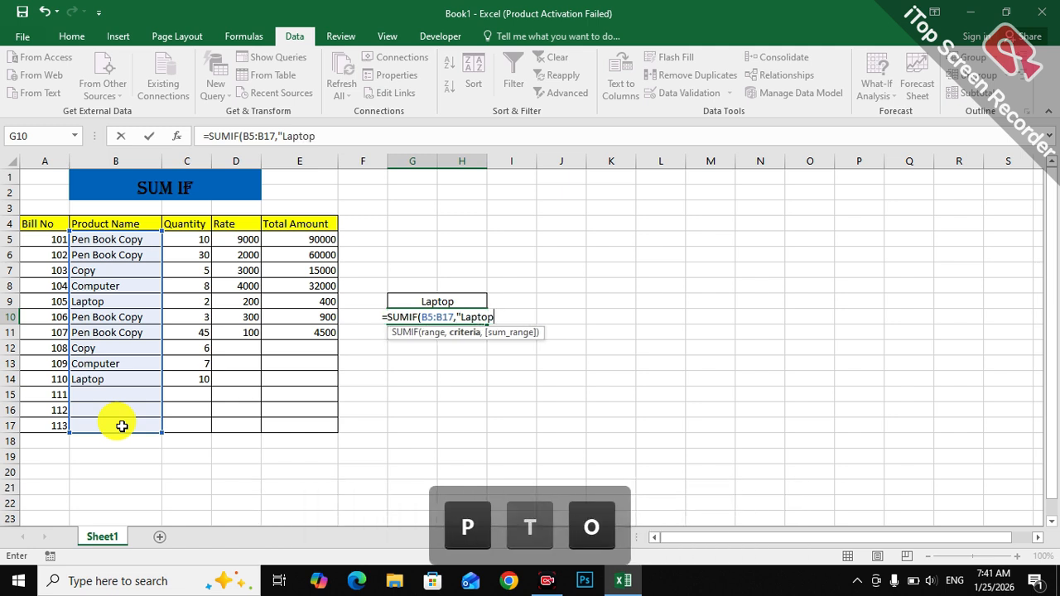
pyautogui.write('">')
pyautogui.press('BackSpace')
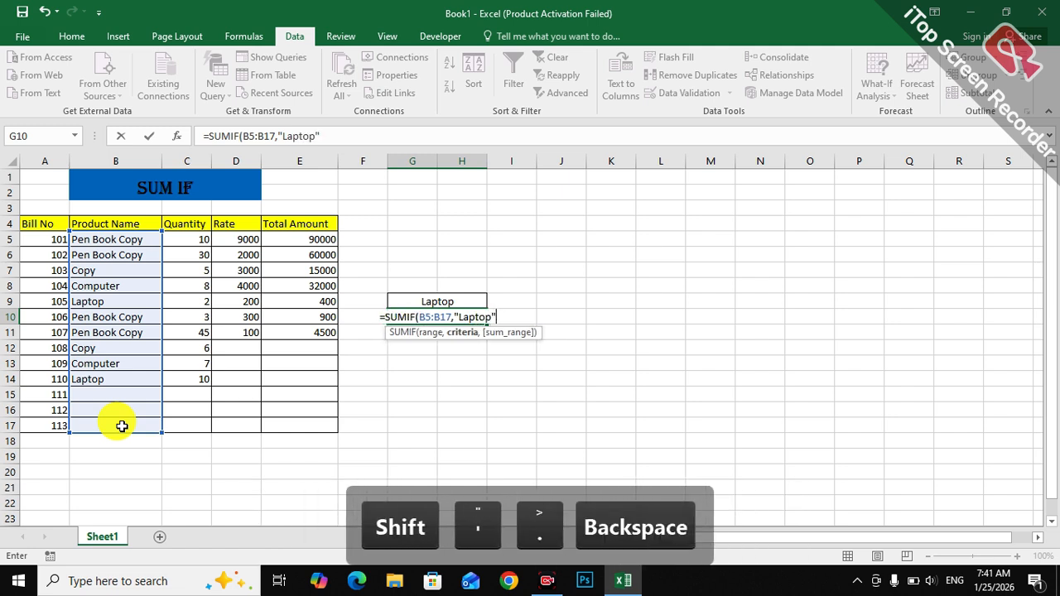
pyautogui.write(',')
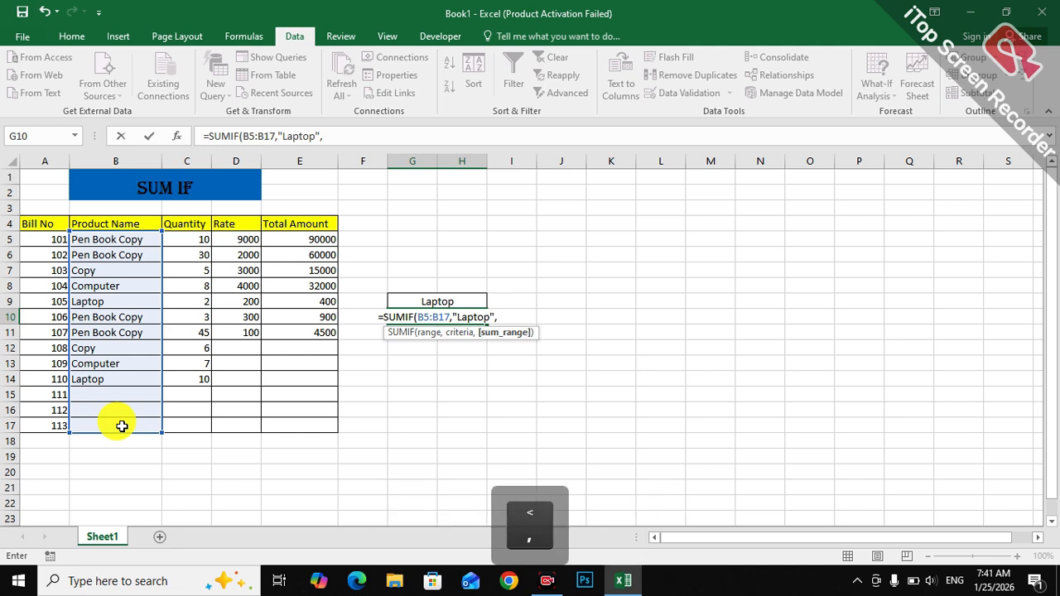
# - Complete the SUMIF formula with the total amounts E5:E17 as its sum range
pyautogui.moveTo(317, 238); pyautogui.dragTo(317, 425)
pyautogui.write(')(')
pyautogui.press('BackSpace')
pyautogui.press('Return')
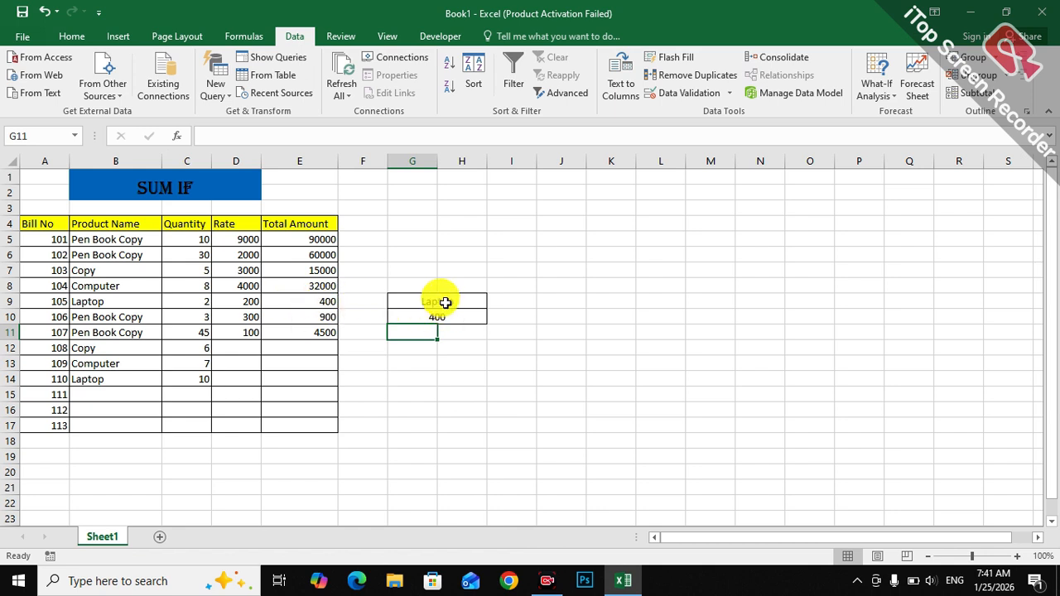
# - Choose Pen Book Copy from the product drop-down list in the merged cell G9:H9
pyautogui.click(444, 303)
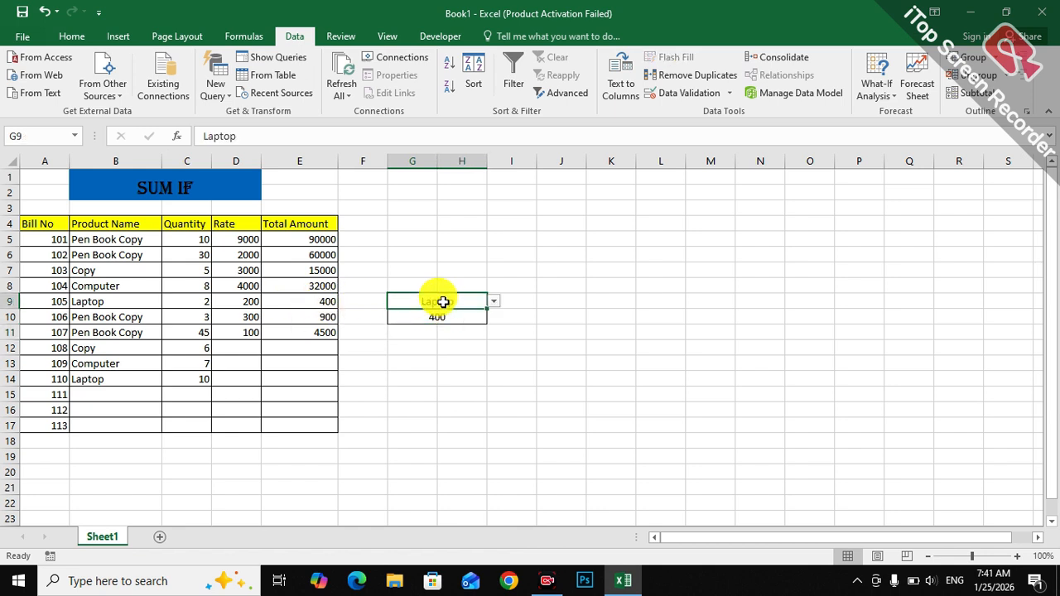
pyautogui.click(494, 303)
pyautogui.click(467, 322)
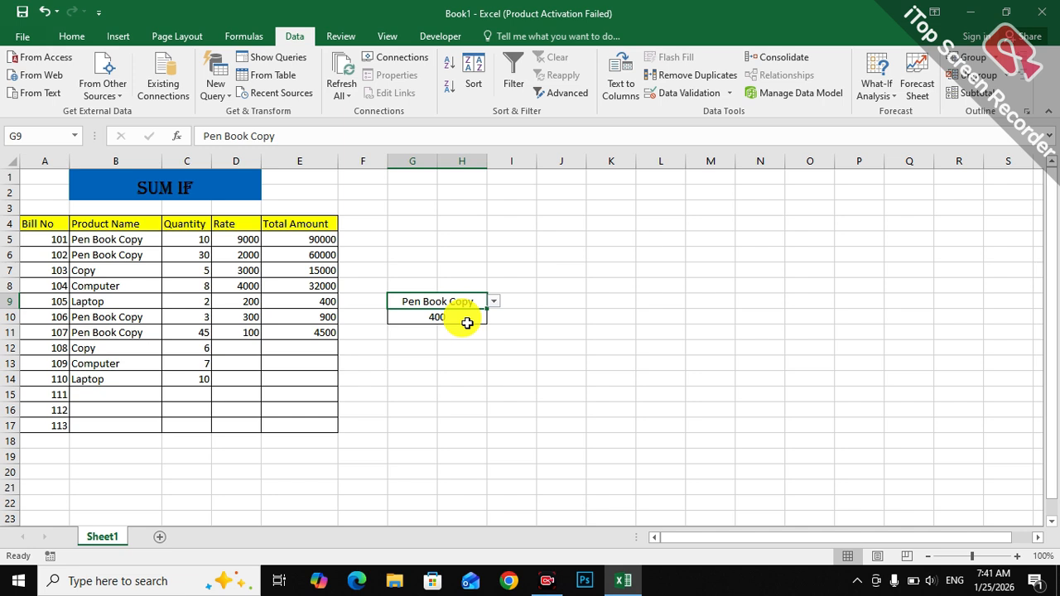
# - Change the criteria of the SUMIF formula in G10 to "copy"
pyautogui.click(462, 317)
pyautogui.doubleClick(462, 317)
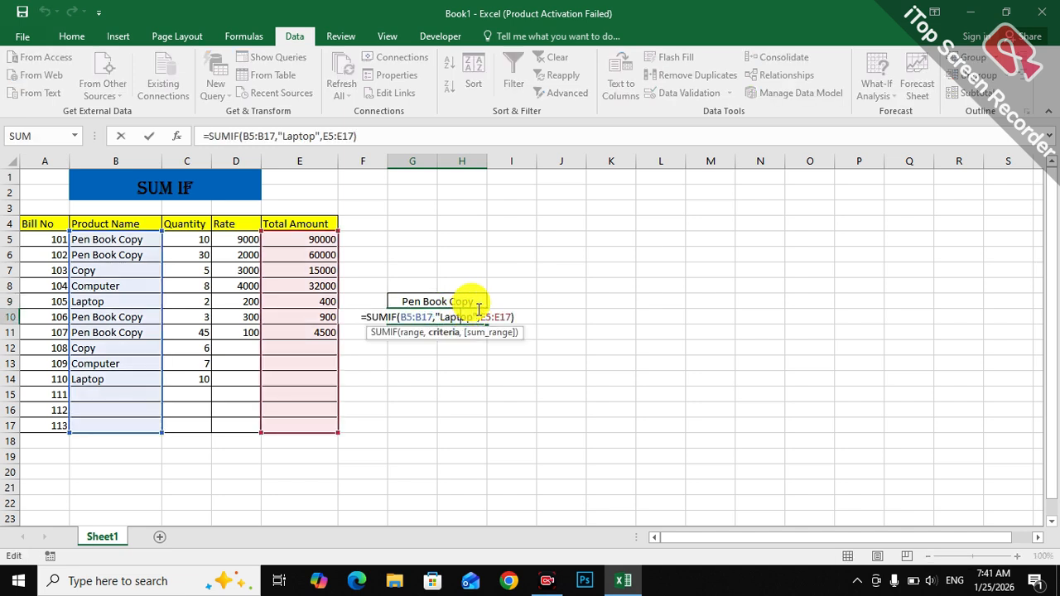
pyautogui.press('BackSpace')
pyautogui.press('BackSpace')
pyautogui.press('BackSpace')
pyautogui.press('BackSpace')
pyautogui.press('BackSpace')
pyautogui.press('BackSpace')
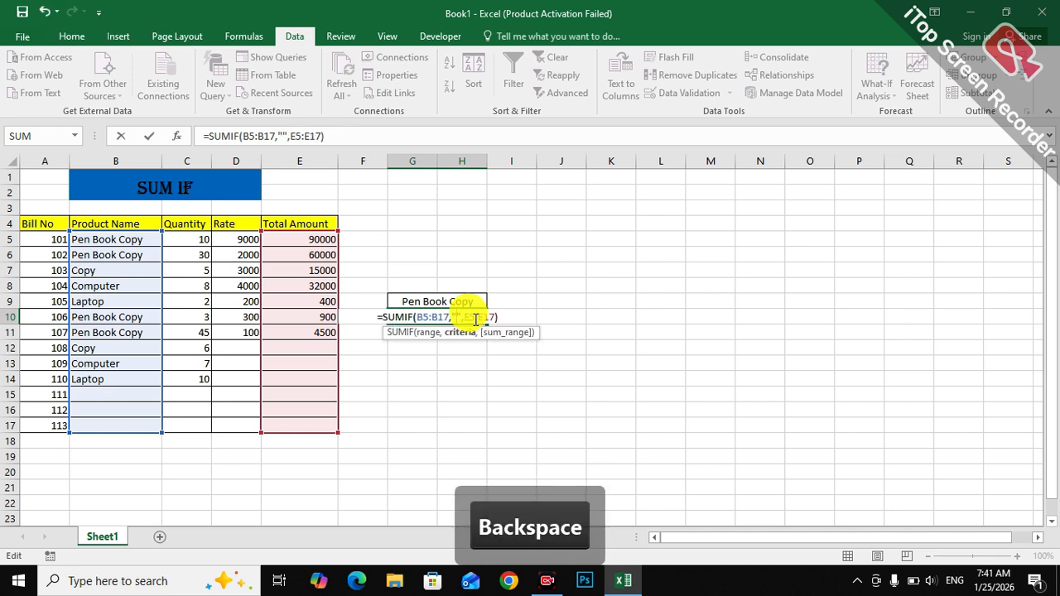
pyautogui.write('co')
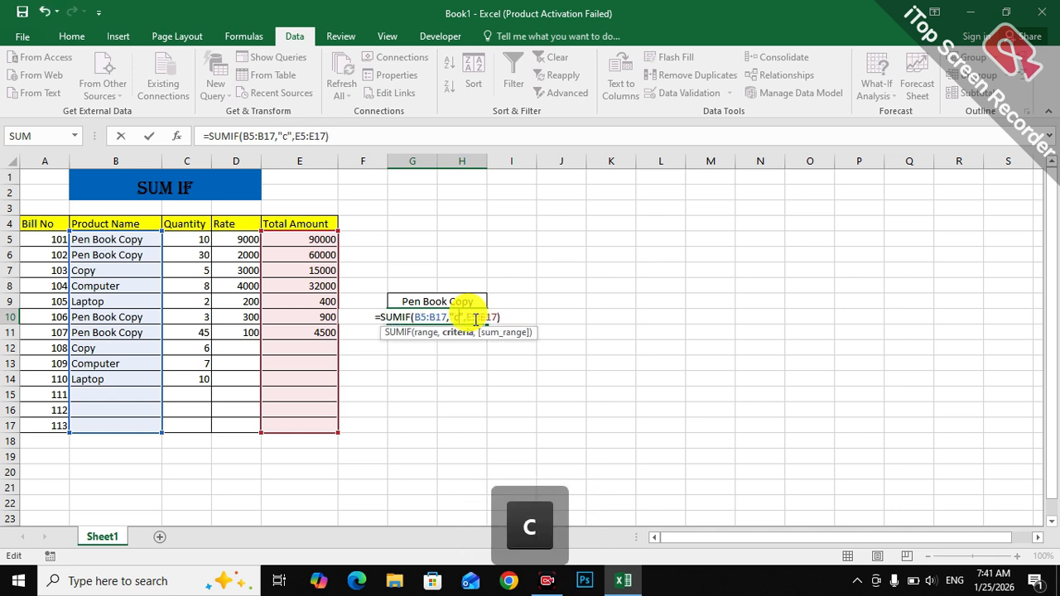
pyautogui.write('py')
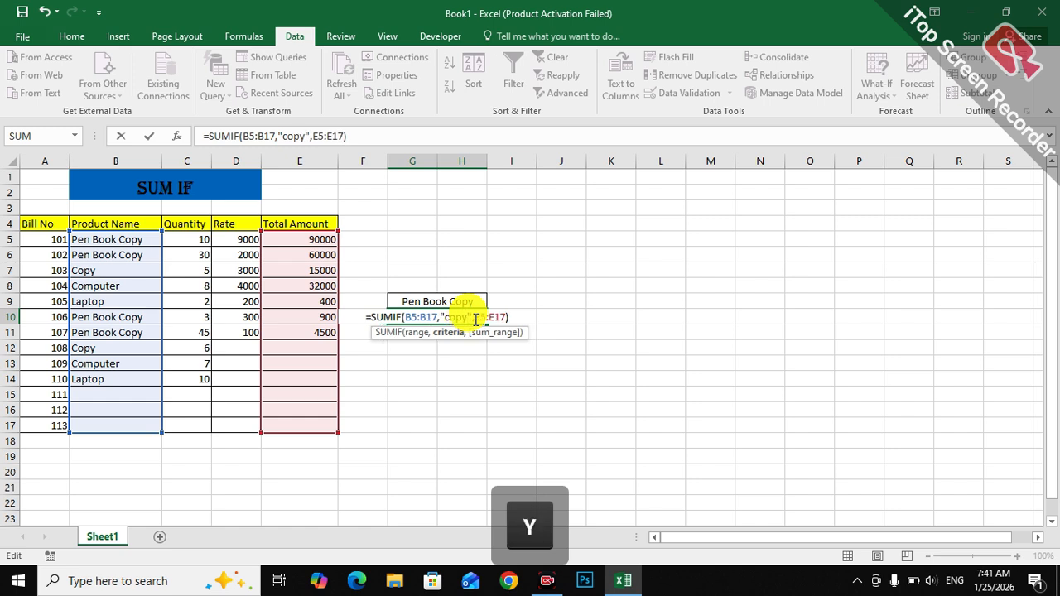
pyautogui.press('Return')
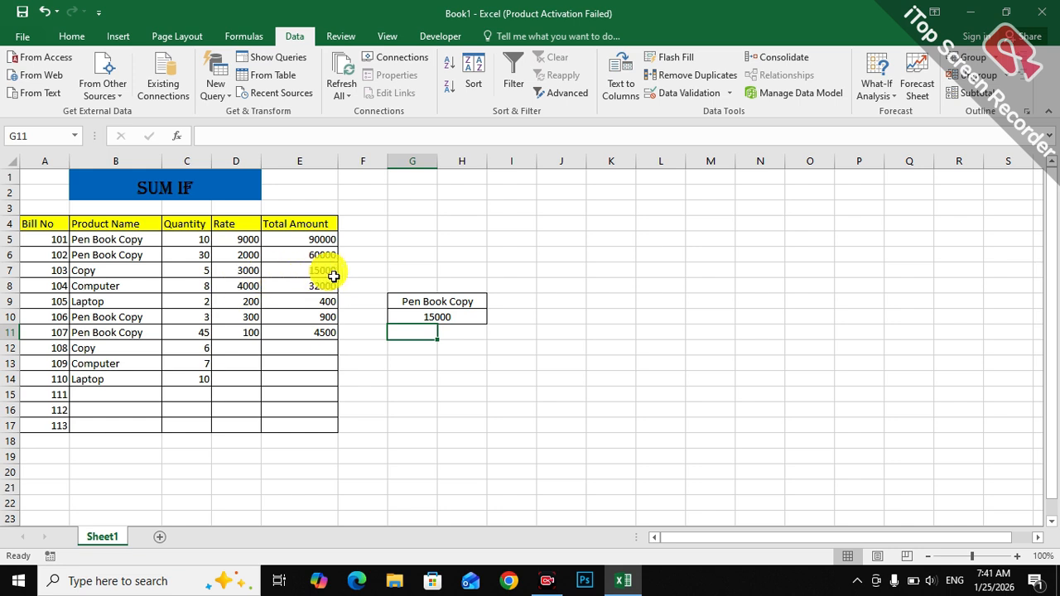
pyautogui.click(422, 319)
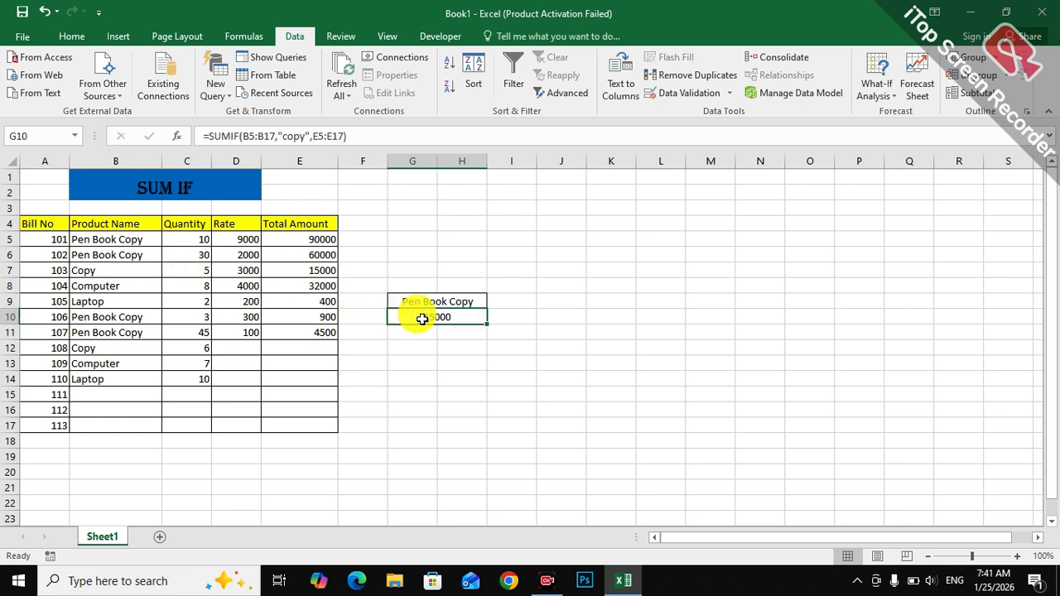